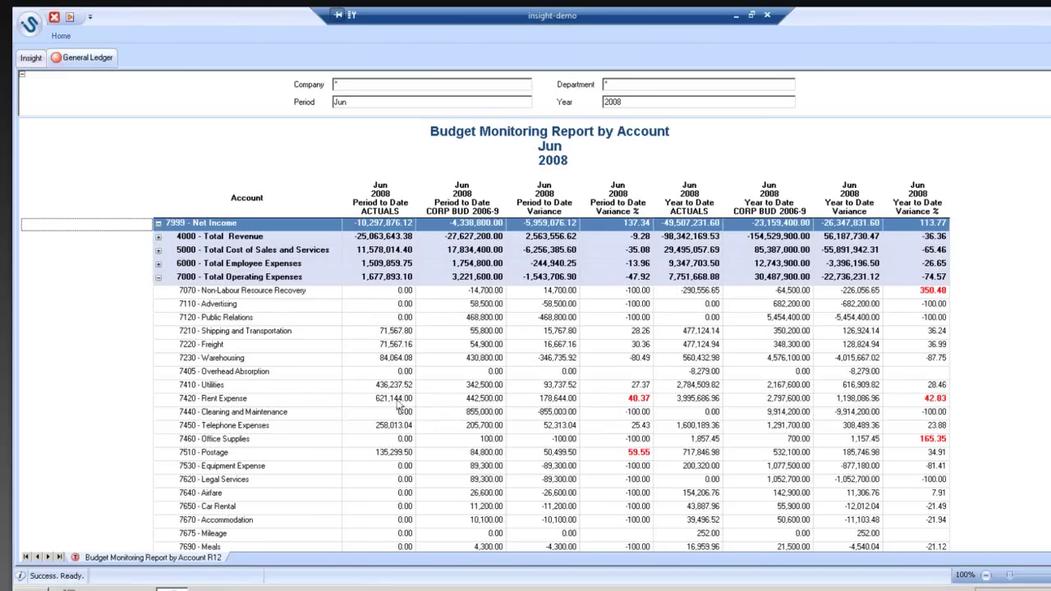
# Step: Drill down from the Rent Expense period-to-date actuals to the spend by department
pyautogui.rightClick(398, 404)
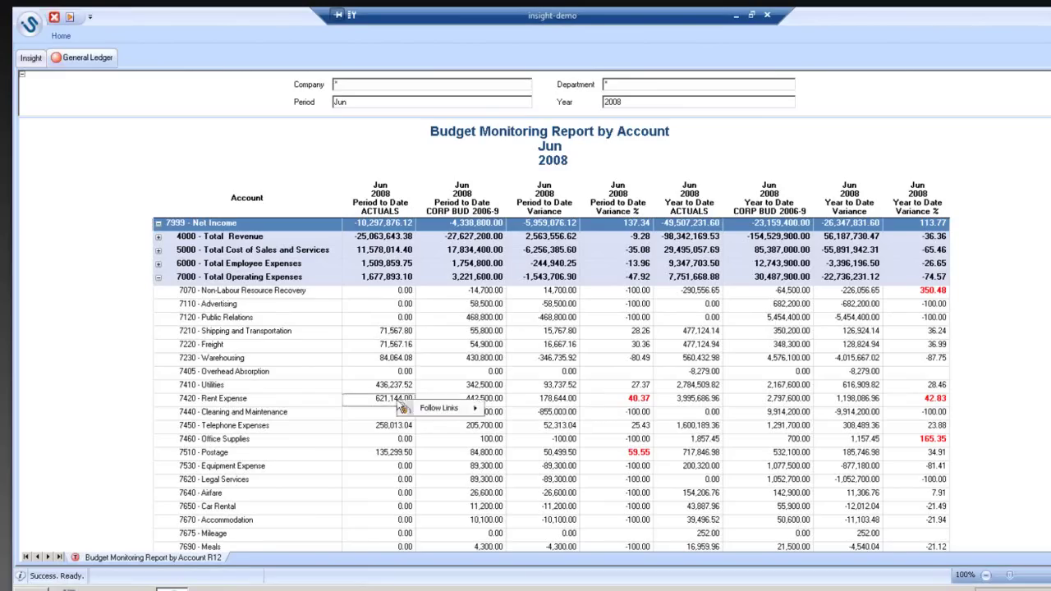
pyautogui.moveTo(428, 411)
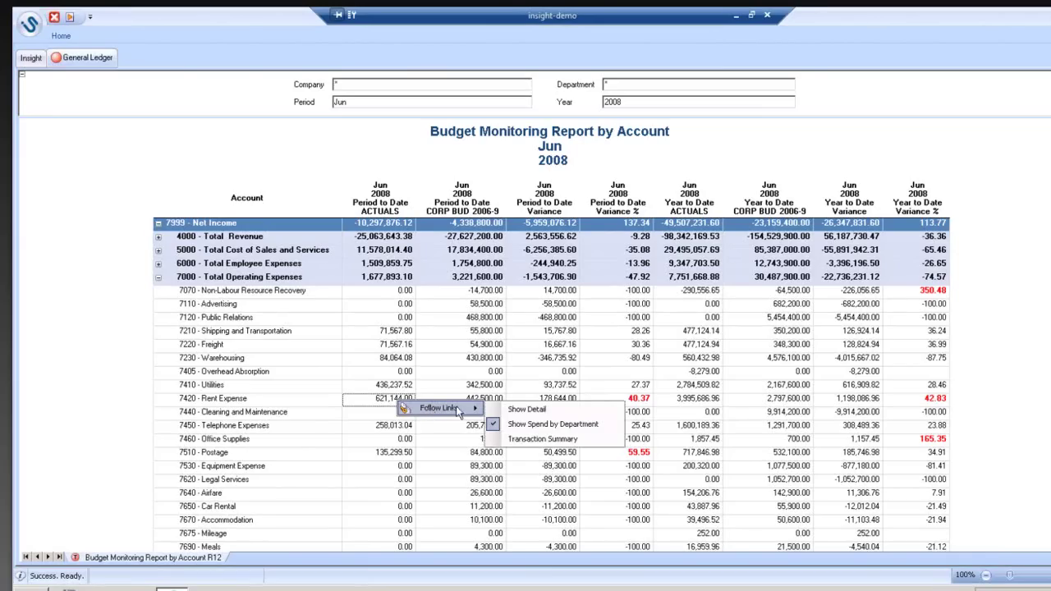
pyautogui.click(524, 426)
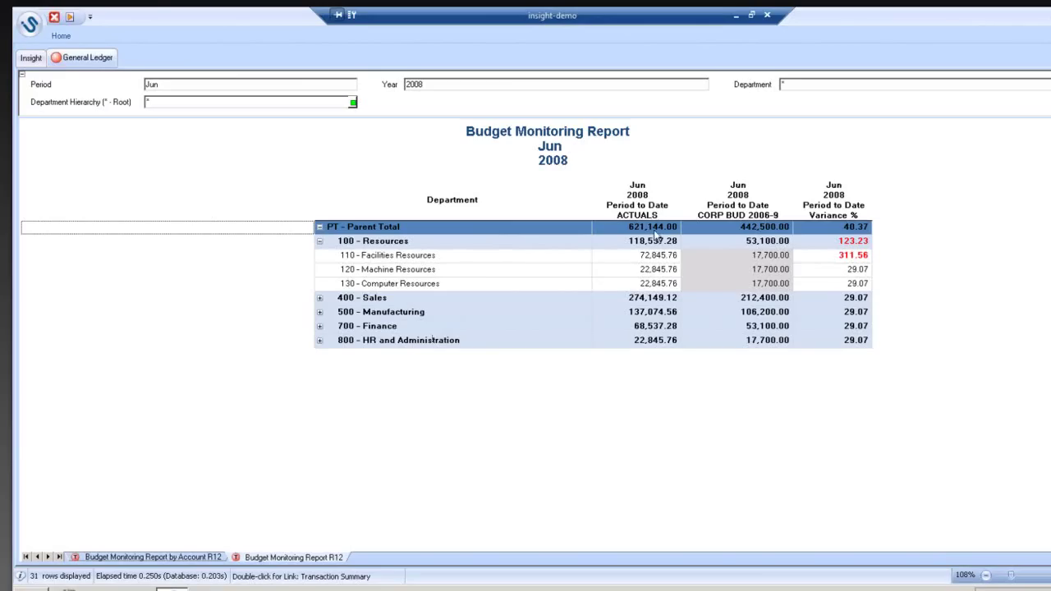
# Step: Drill from the Facilities Resources period-to-date actuals to the transaction summary
pyautogui.rightClick(626, 258)
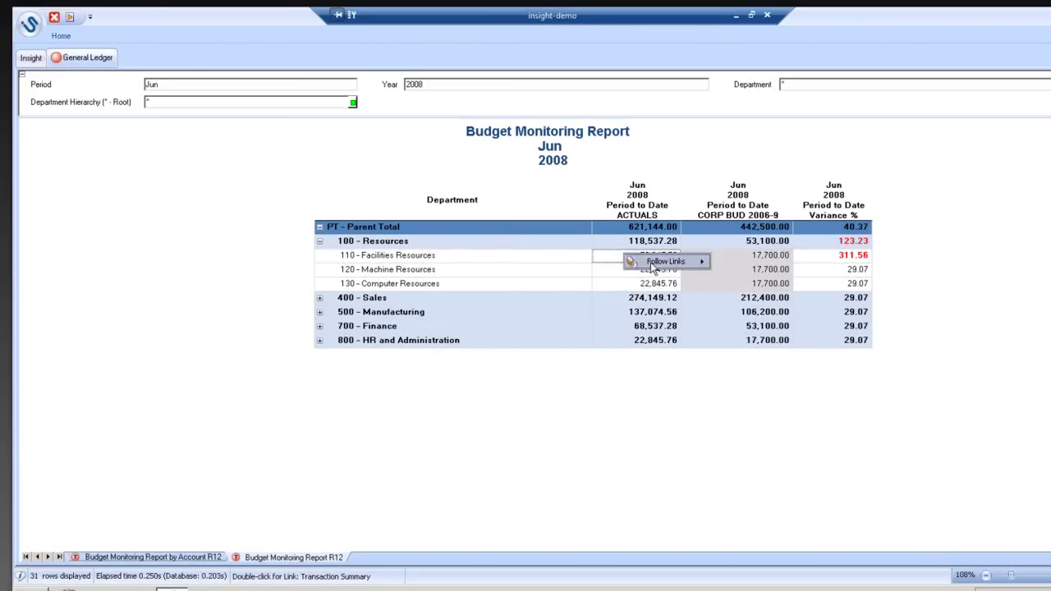
pyautogui.moveTo(656, 263)
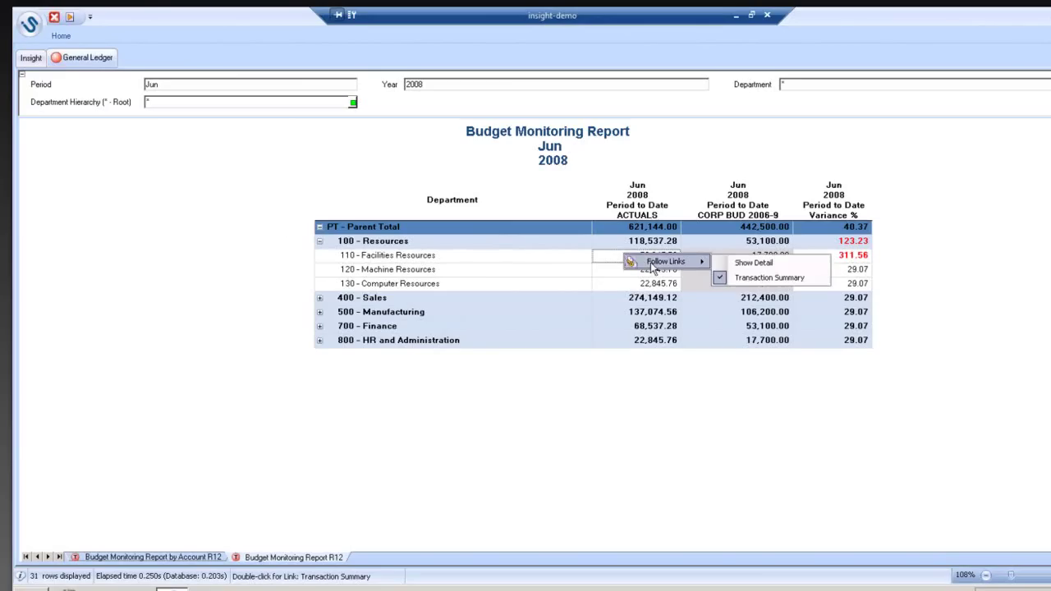
pyautogui.click(753, 279)
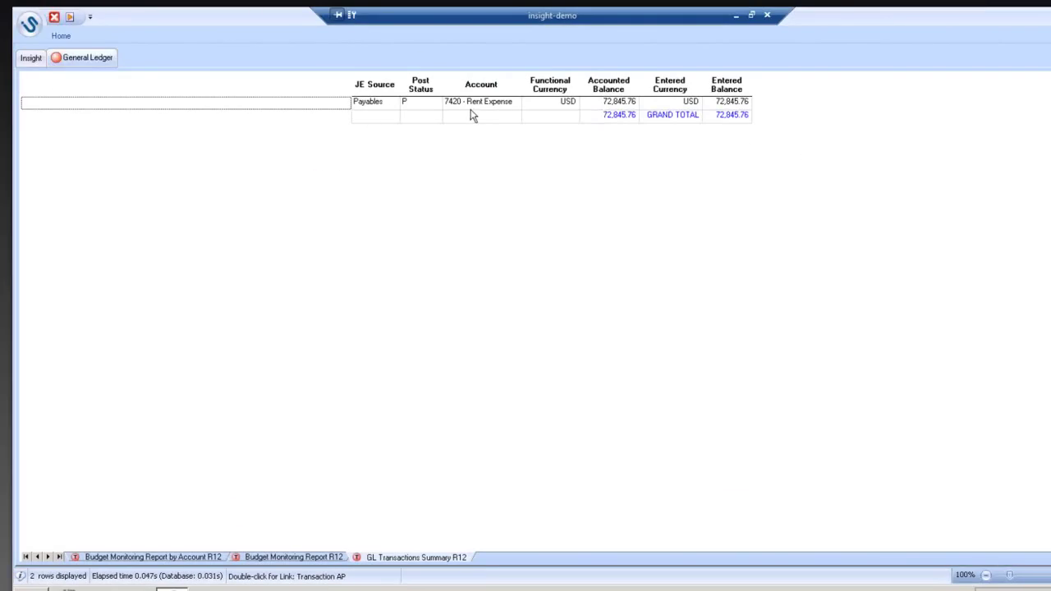
# Step: Follow the Transaction AP link from the accounted balance of the Payables line for Rent Expense
pyautogui.rightClick(638, 109)
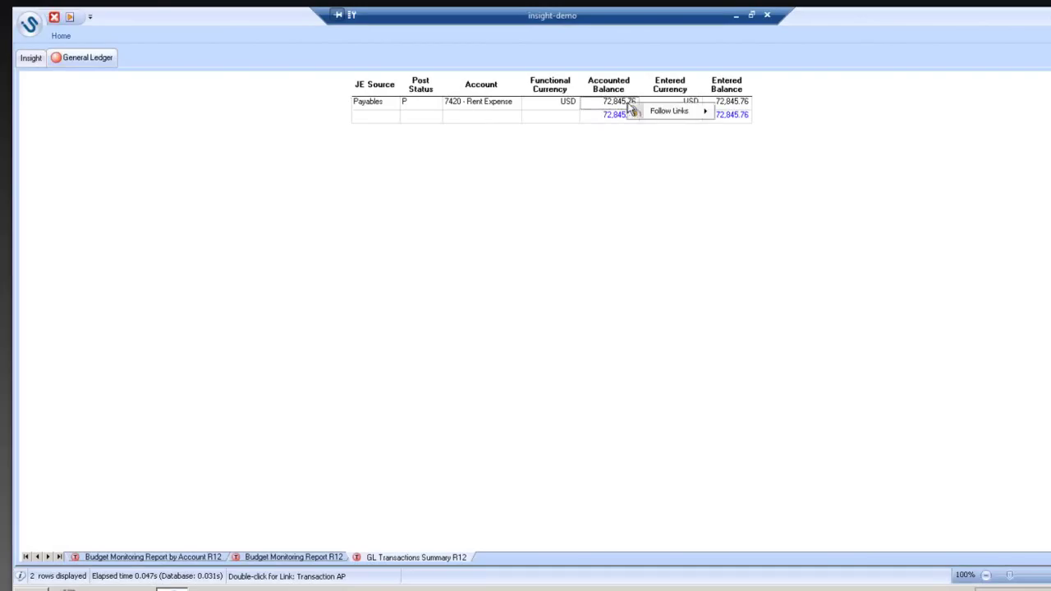
pyautogui.moveTo(661, 111)
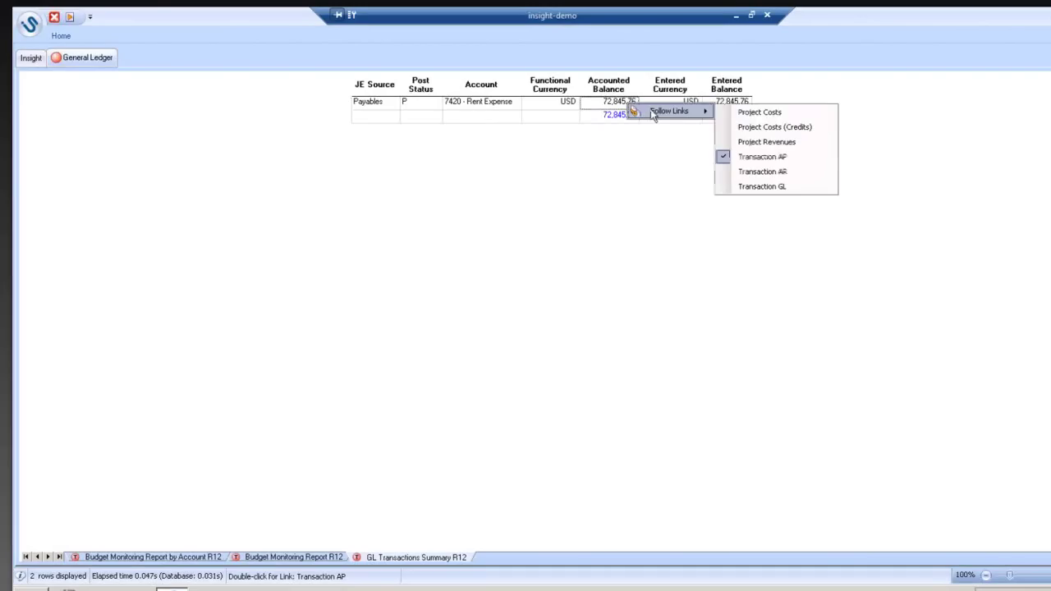
pyautogui.click(756, 156)
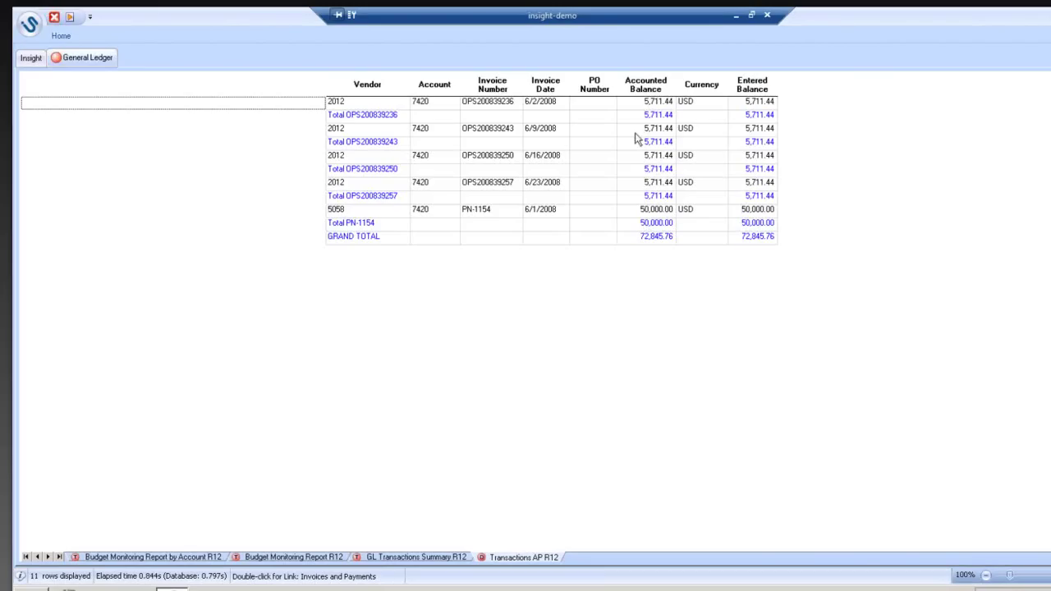
# Step: Drill from the 50,000.00 payables transaction to its invoices and payments
pyautogui.rightClick(638, 216)
pyautogui.moveTo(685, 221)
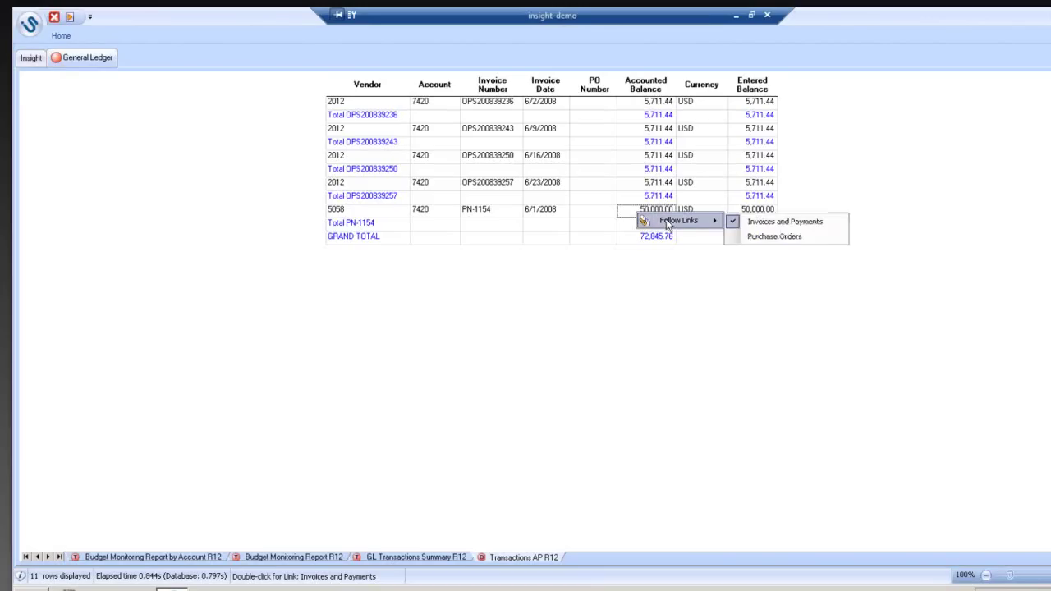
pyautogui.click(755, 221)
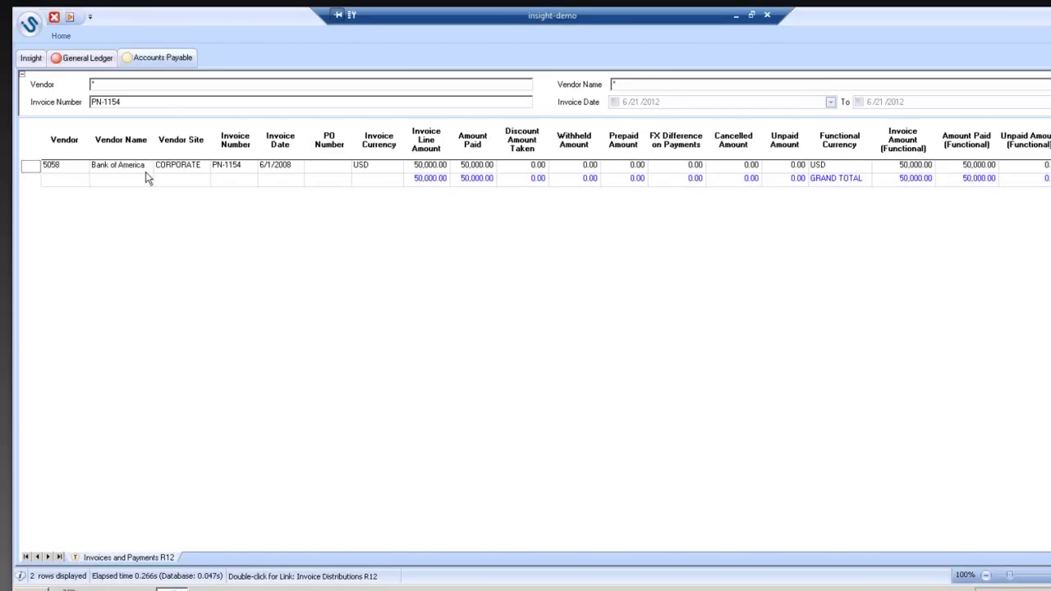
# Step: Filter the invoices by Bank of America's vendor number and set the invoice number to the wildcard *
pyautogui.click(126, 101)
pyautogui.click(119, 86)
pyautogui.write('5058')
pyautogui.press('Tab')
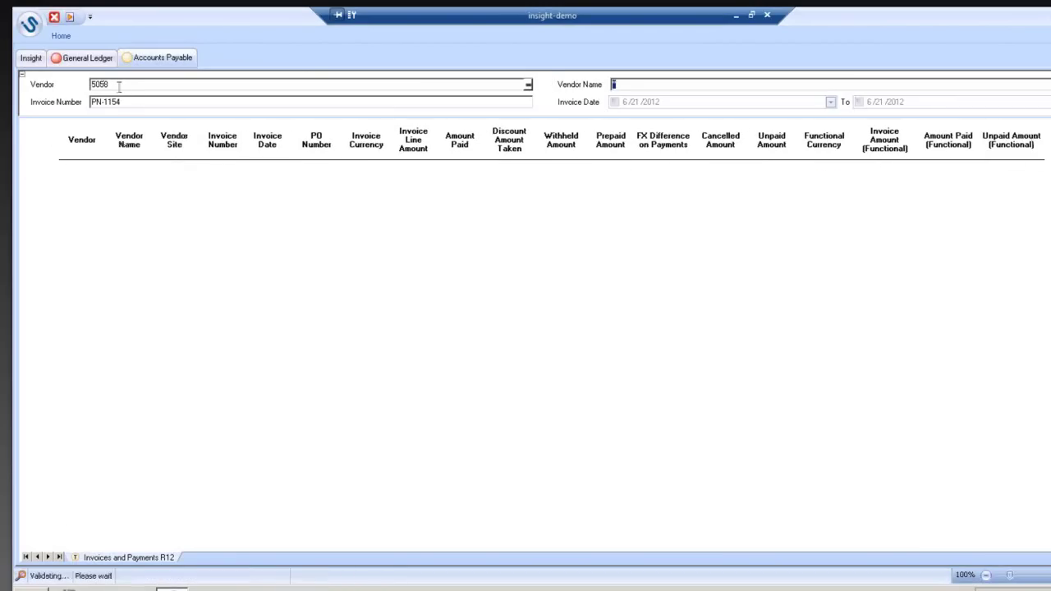
pyautogui.click(136, 103)
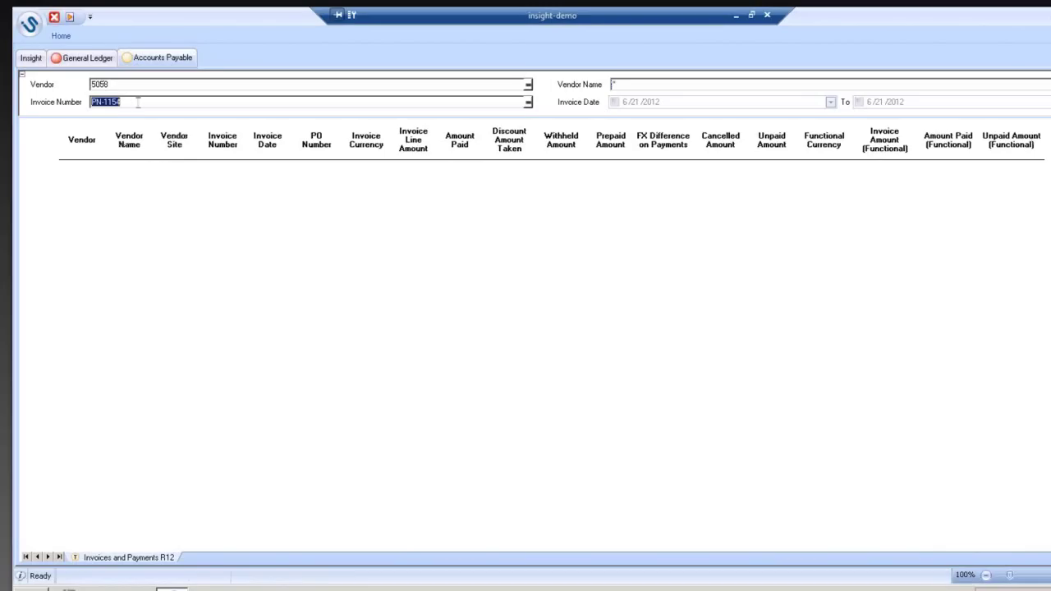
pyautogui.write('*')
# Step: Enable the invoice date filter and set its start date to 1/1/2008
pyautogui.click(615, 103)
pyautogui.click(830, 102)
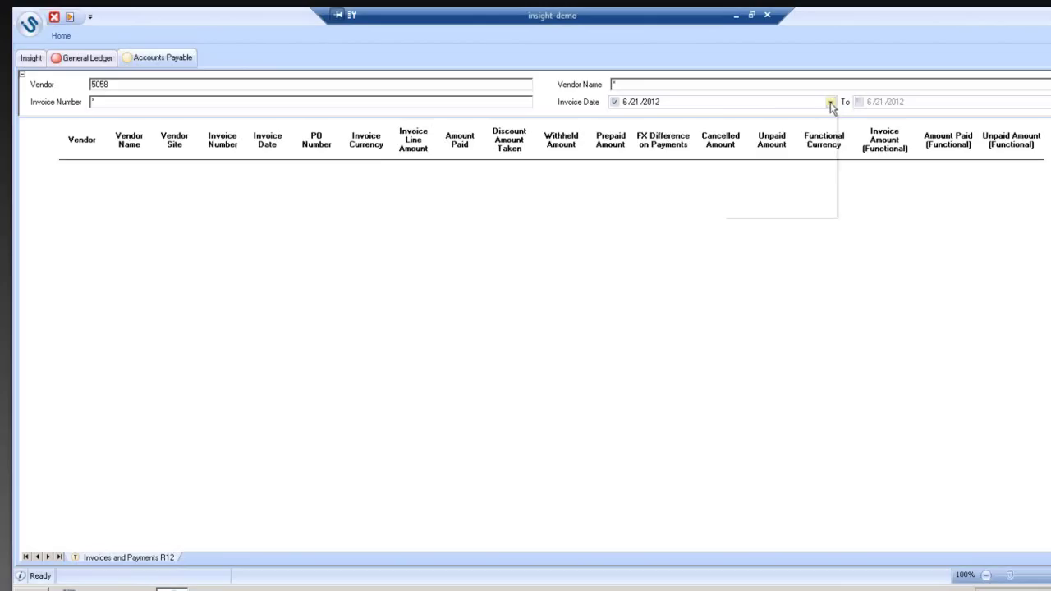
pyautogui.click(799, 117)
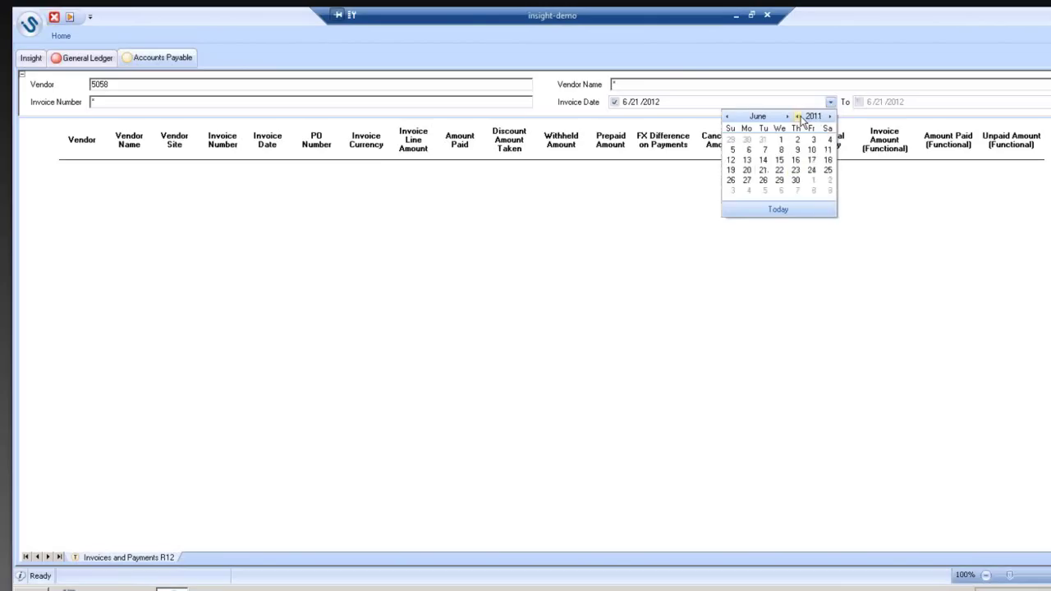
pyautogui.click(798, 117)
pyautogui.click(798, 116)
pyautogui.click(799, 117)
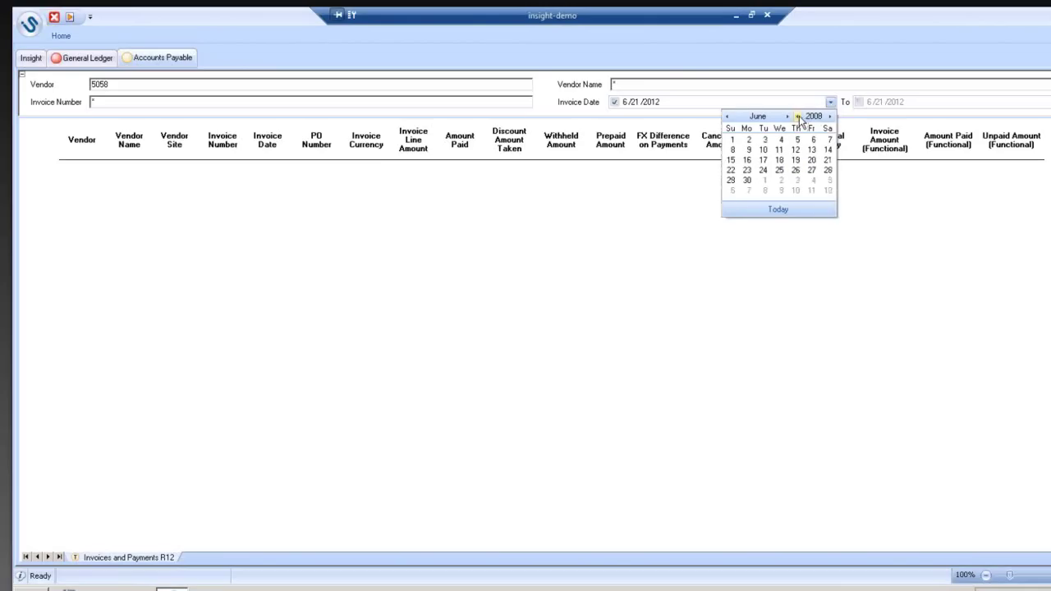
pyautogui.click(728, 116)
pyautogui.click(728, 117)
pyautogui.click(727, 116)
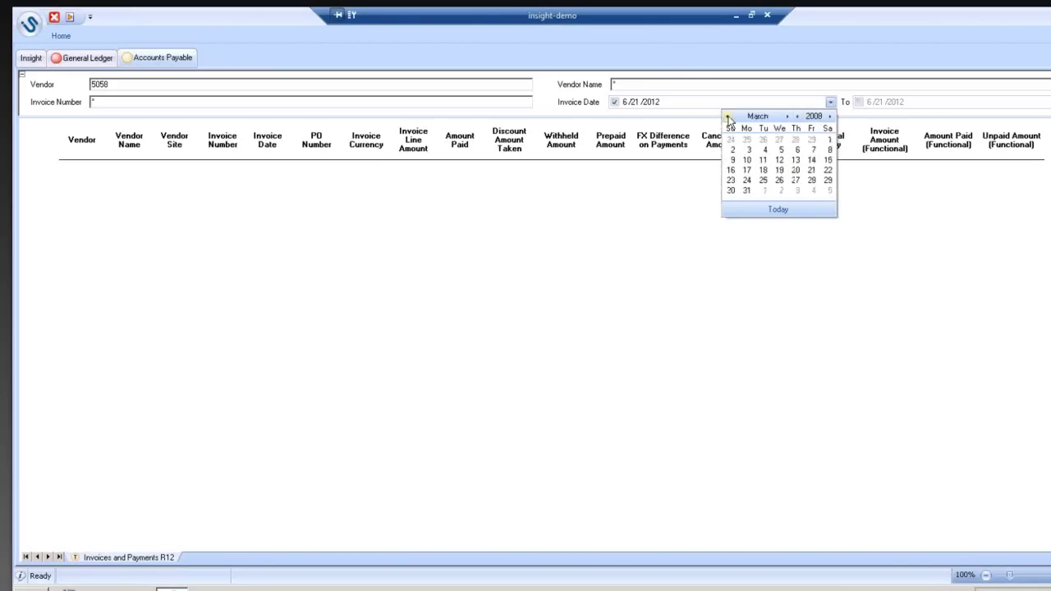
pyautogui.click(727, 116)
pyautogui.click(727, 116)
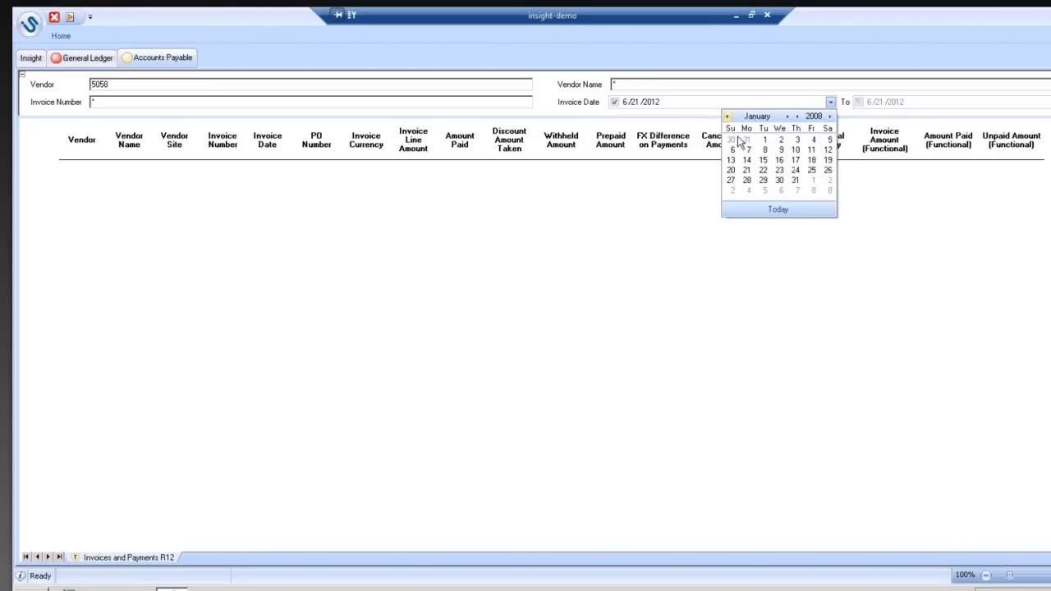
pyautogui.click(765, 140)
# Step: Enable the end of the invoice date range, set it to 6/30/2008 and run the inquiry
pyautogui.click(859, 102)
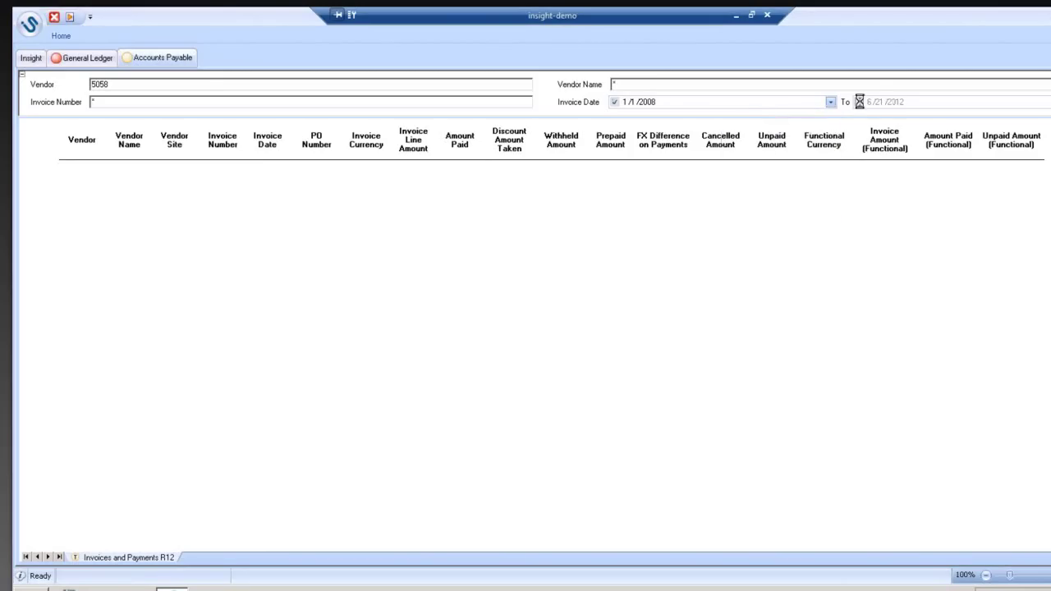
pyautogui.click(859, 102)
pyautogui.click(860, 102)
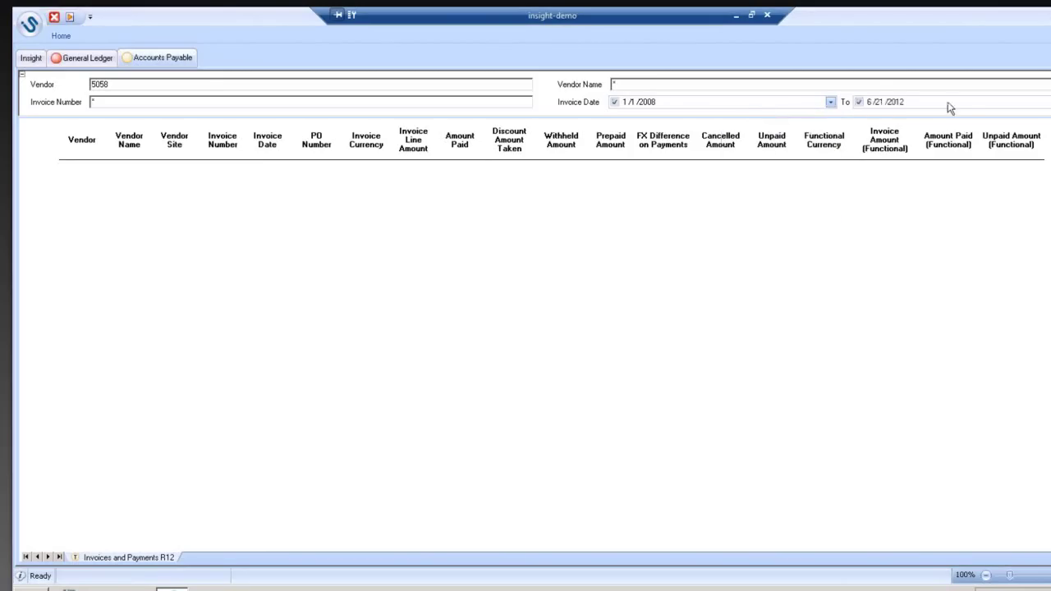
pyautogui.click(897, 104)
pyautogui.click(879, 103)
pyautogui.write('30 /2008')
pyautogui.click(69, 16)
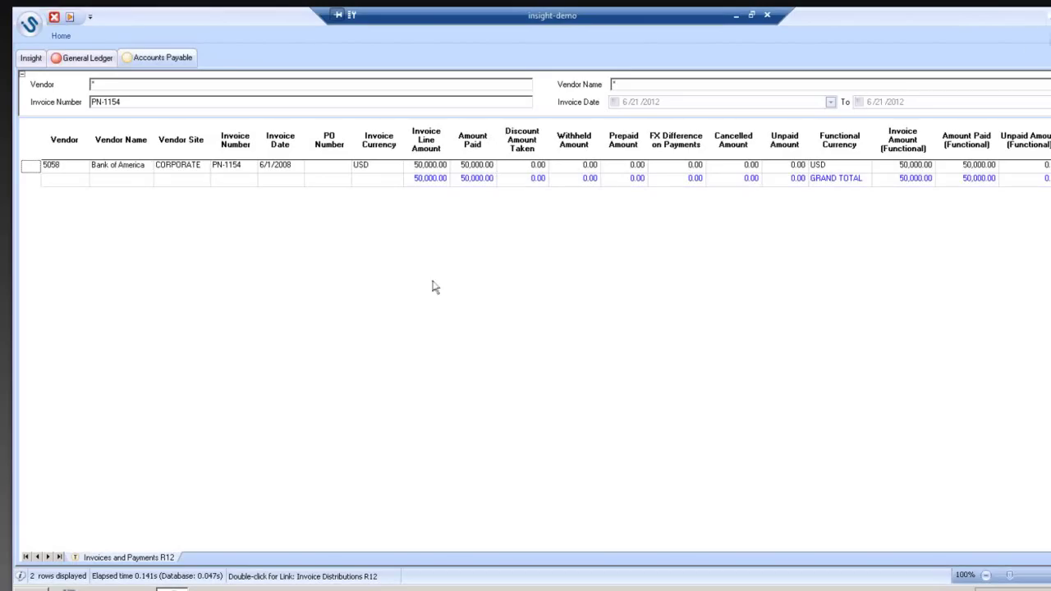
# Step: Show the desktop and launch Insight from the Insight 2012.1 SP1 folder of the Insight EBS programs
pyautogui.press('super+d')
pyautogui.click(29, 588)
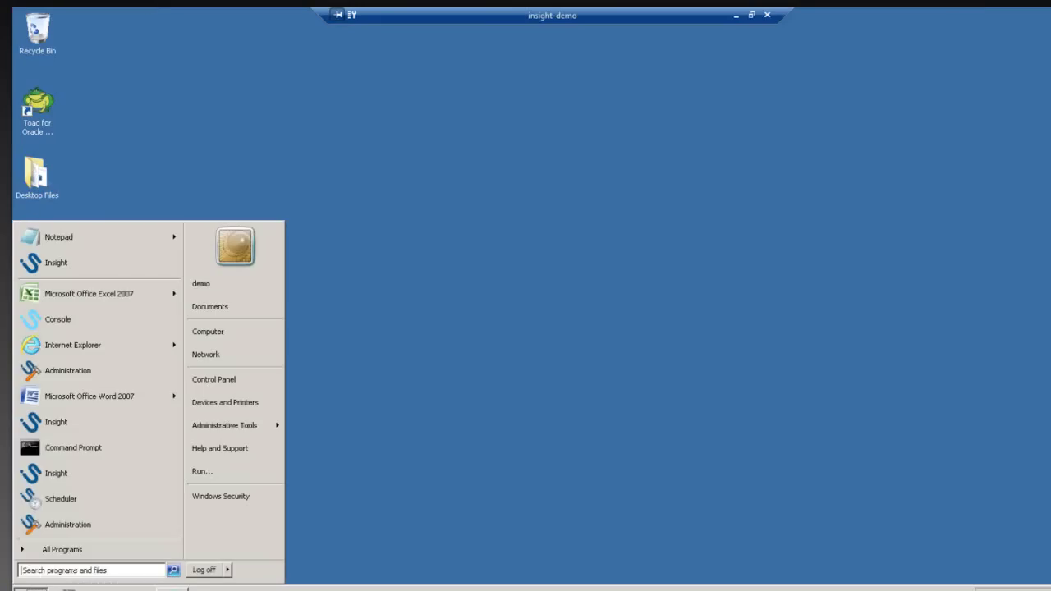
pyautogui.click(78, 551)
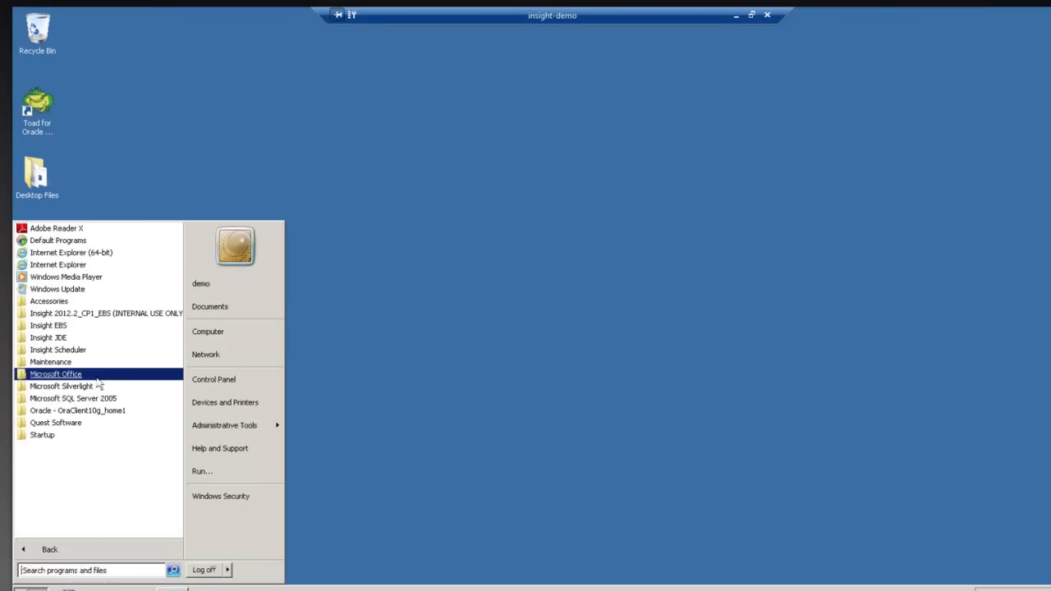
pyautogui.click(45, 326)
pyautogui.click(45, 326)
pyautogui.click(57, 328)
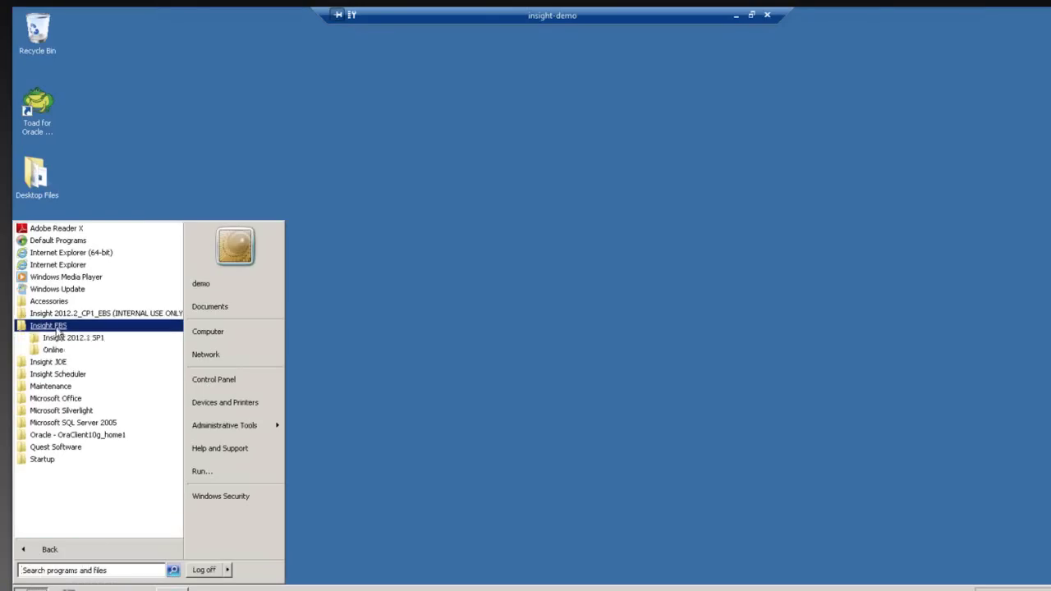
pyautogui.click(57, 340)
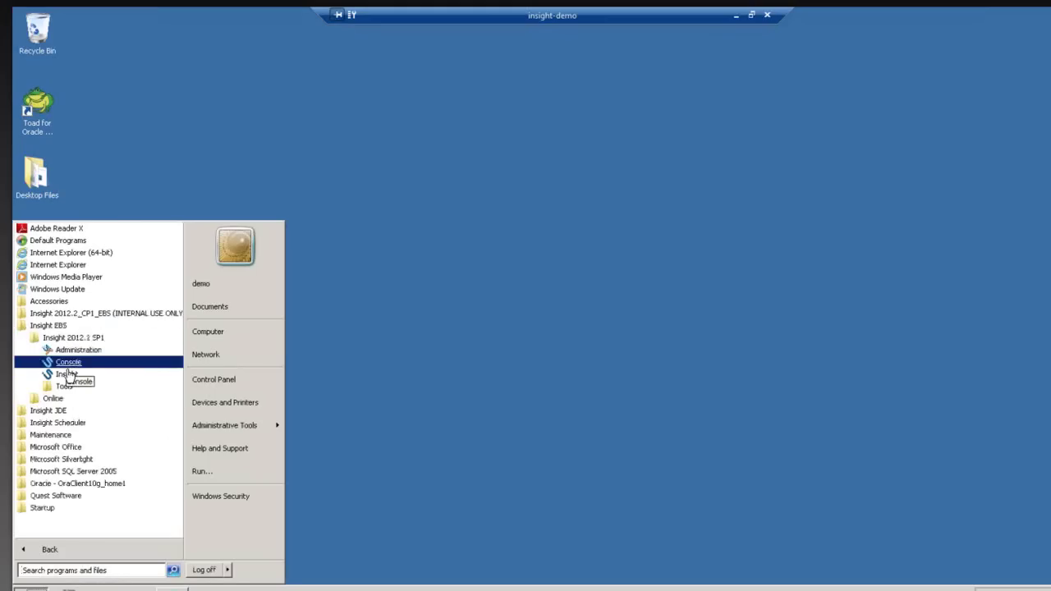
pyautogui.click(68, 375)
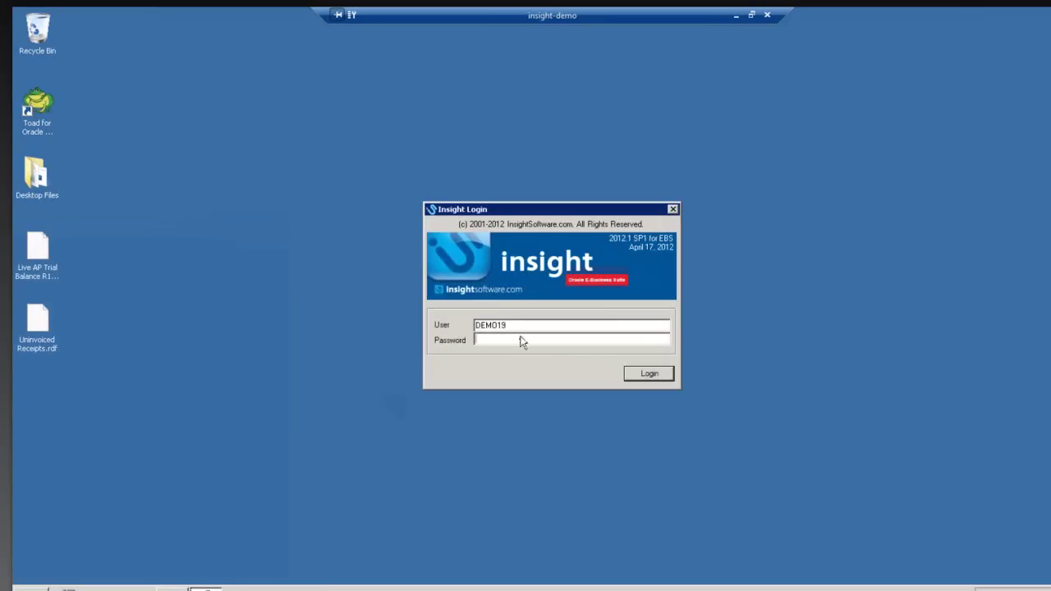
# Step: Enter the account password to log in and select the Insight for 2012.1 SP1 profile
pyautogui.write('********')
pyautogui.click(648, 375)
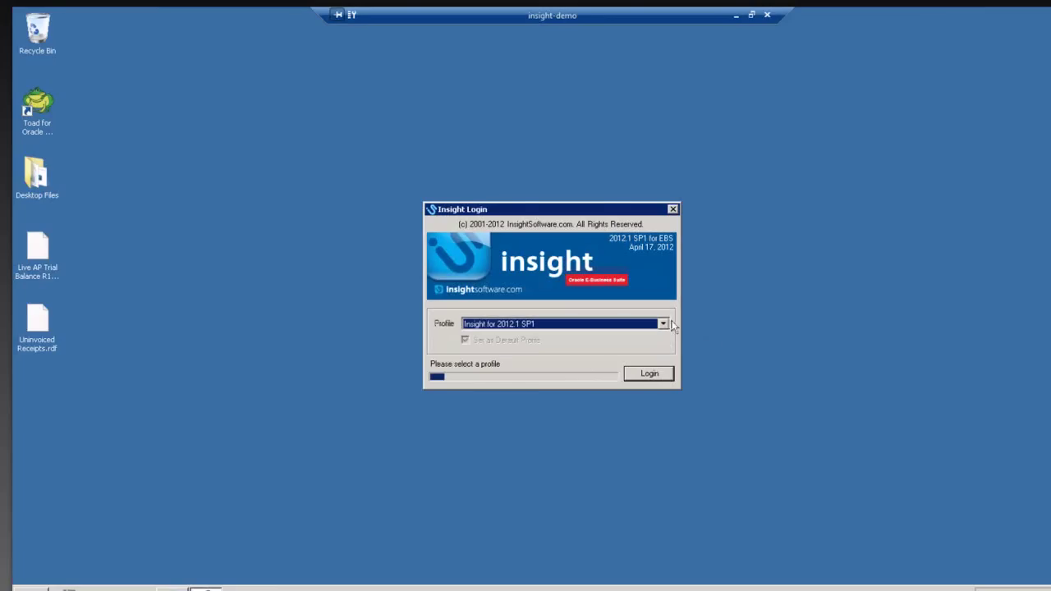
pyautogui.click(664, 324)
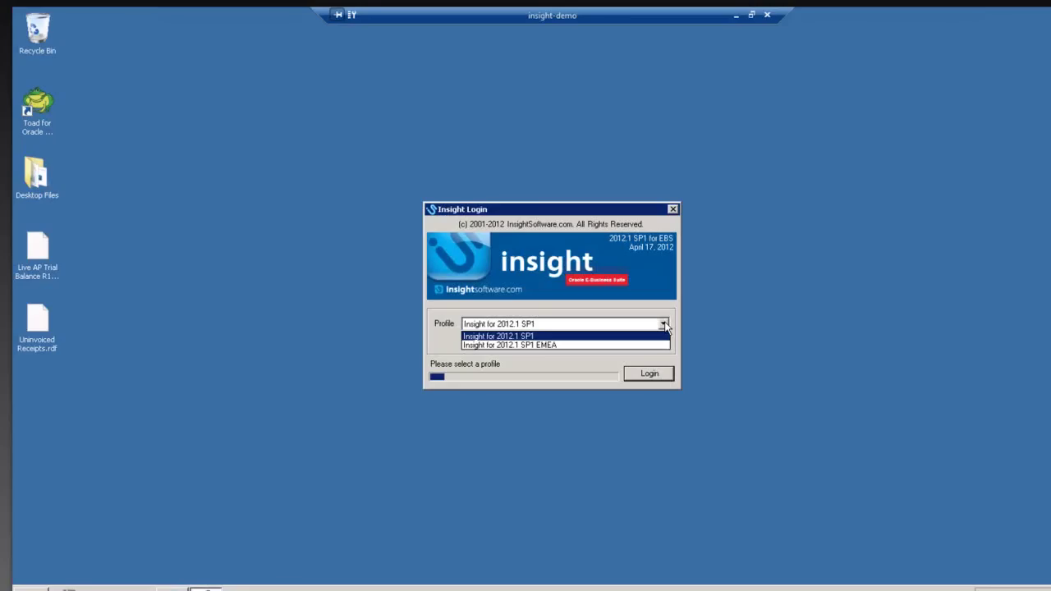
pyautogui.click(591, 337)
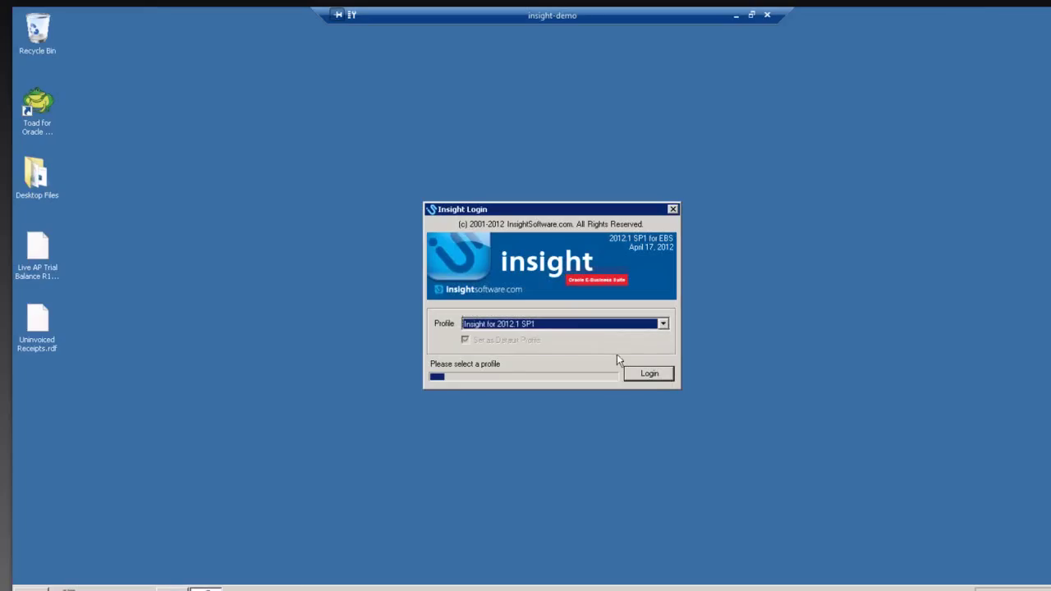
pyautogui.click(649, 375)
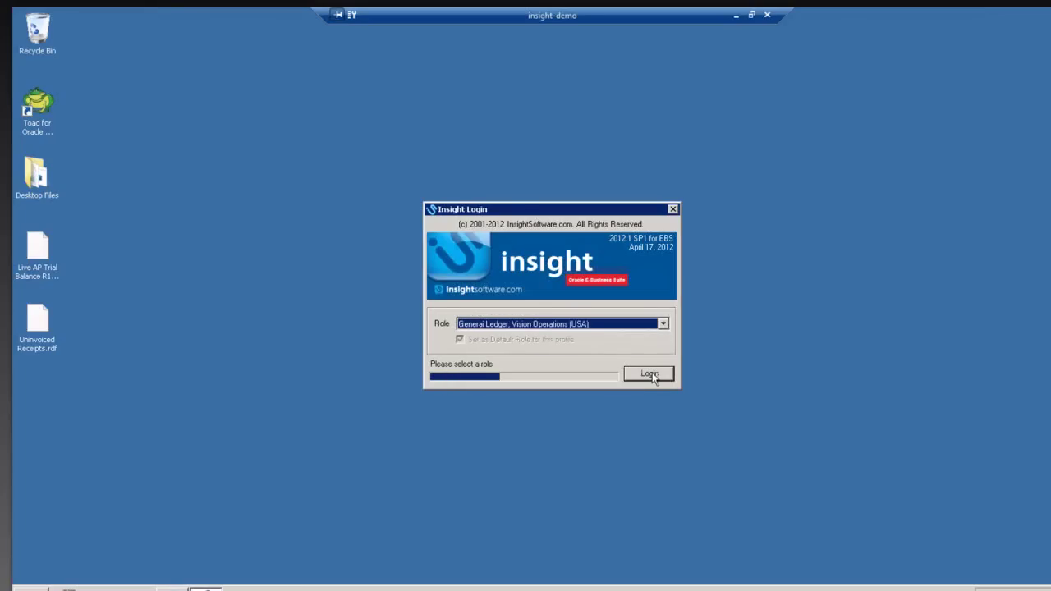
# Step: Complete the login with the General Ledger, Vision Operations (USA) role
pyautogui.click(663, 327)
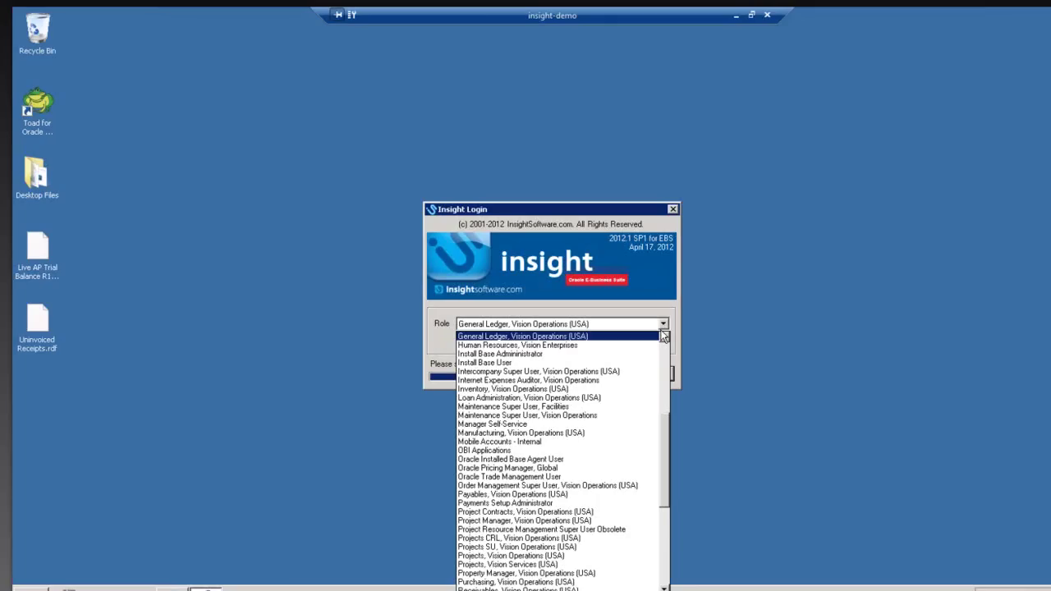
pyautogui.click(612, 339)
pyautogui.click(648, 374)
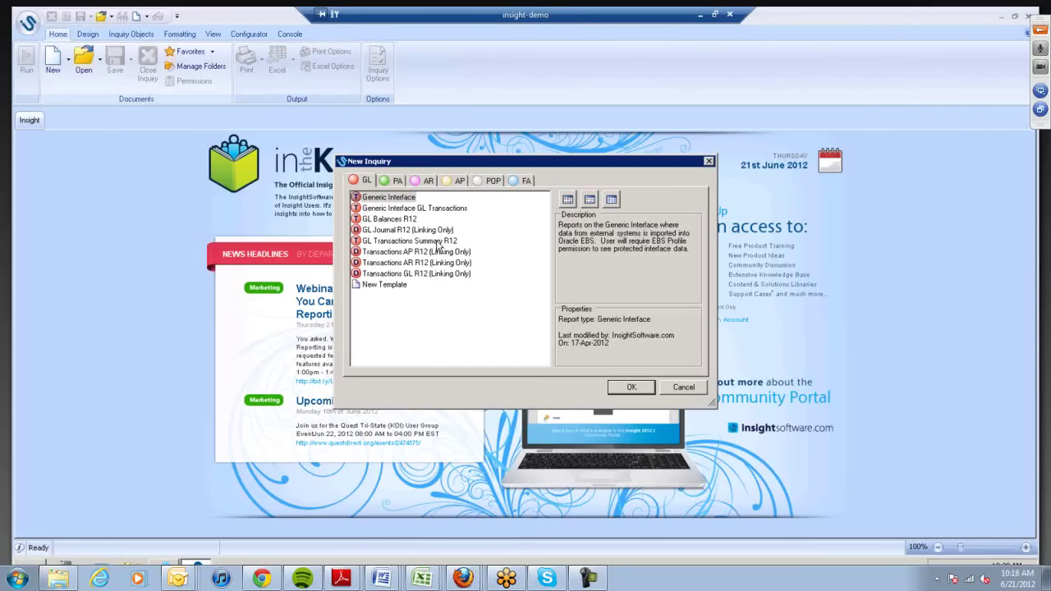
# Step: Create a new GL Balances R12 inquiry, run it and view the balances down to the grand total
pyautogui.doubleClick(392, 221)
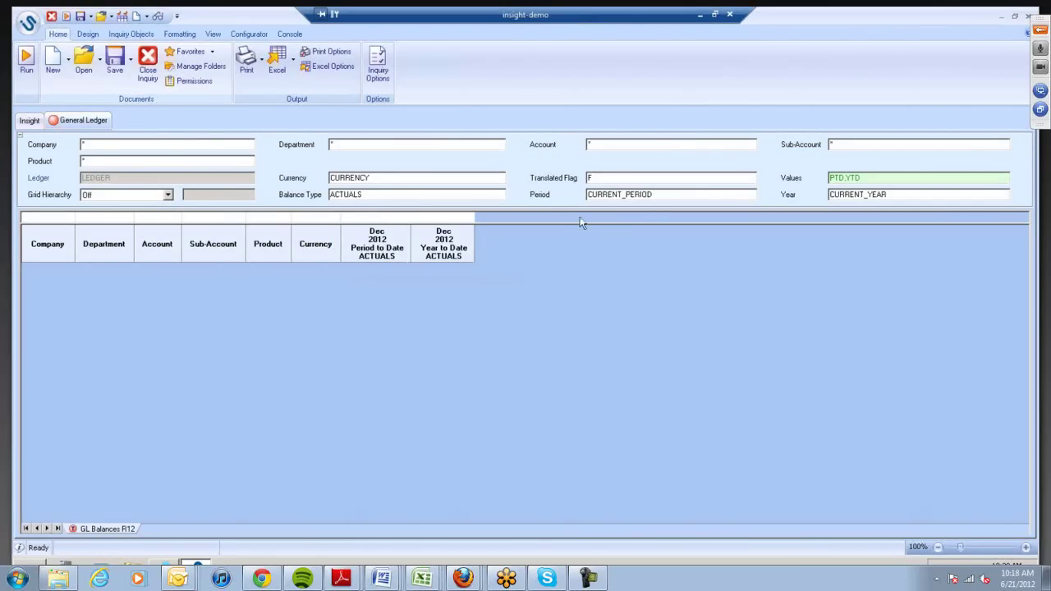
pyautogui.click(25, 59)
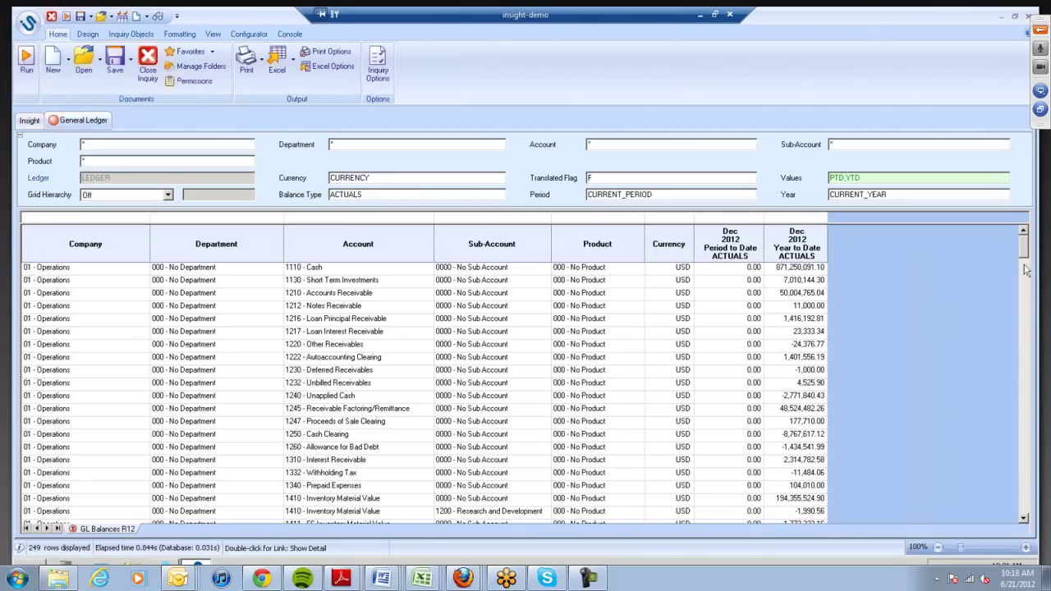
pyautogui.moveTo(1026, 254); pyautogui.dragTo(1025, 517)
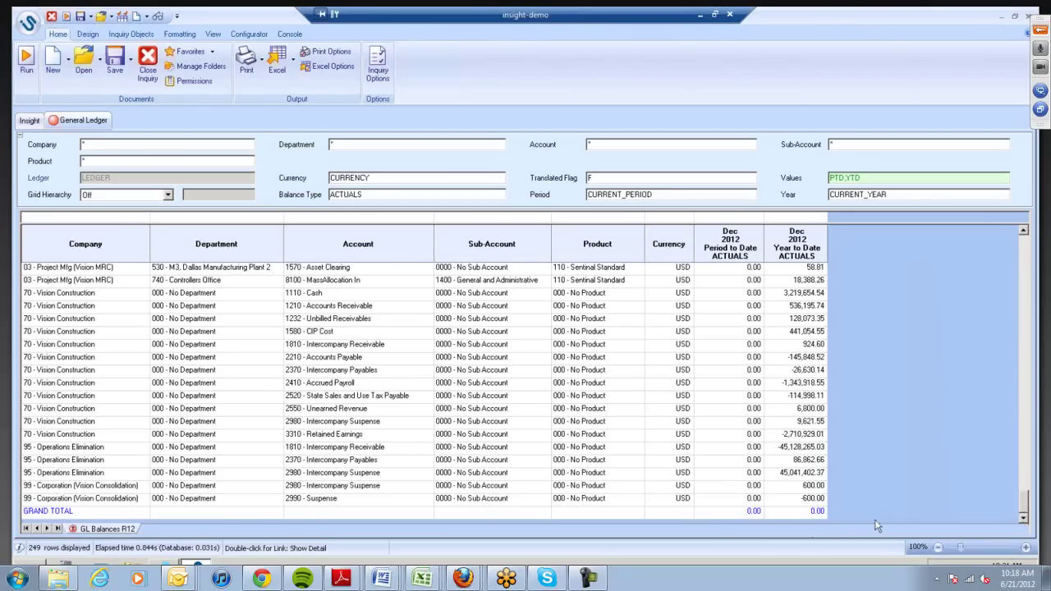
# Step: Set the GL balances inquiry's period to Jun and its year to 2008, and rerun it
pyautogui.moveTo(1024, 503); pyautogui.dragTo(1026, 238)
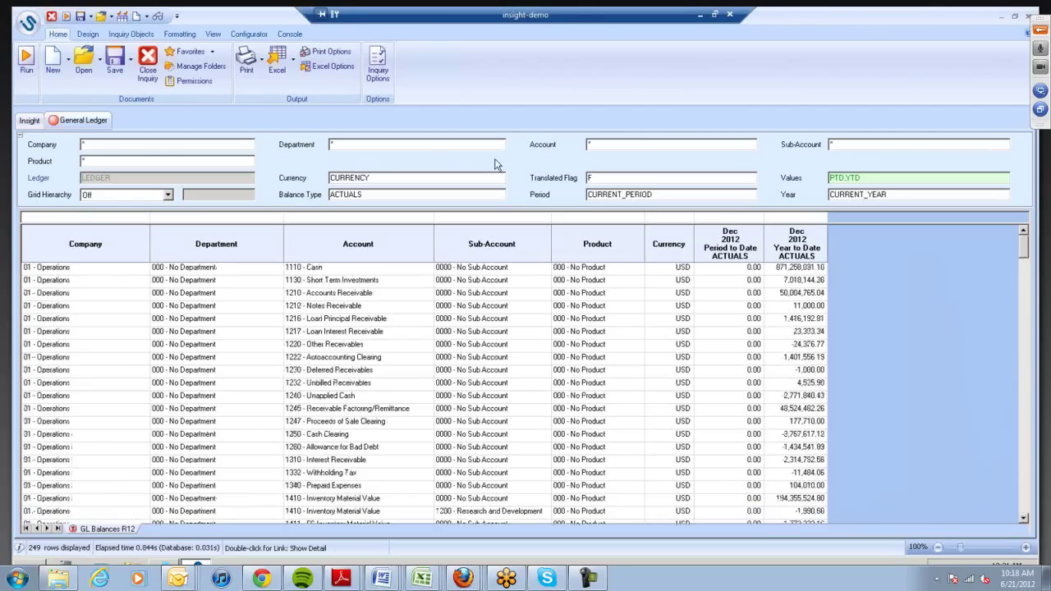
pyautogui.click(654, 195)
pyautogui.write('Jun')
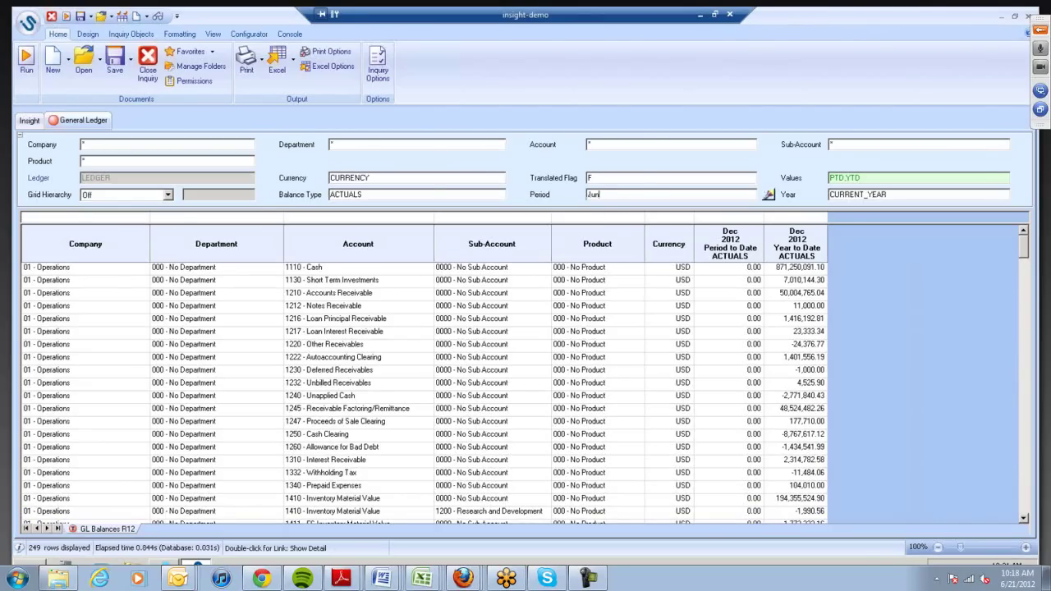
pyautogui.press('Tab')
pyautogui.write('2008')
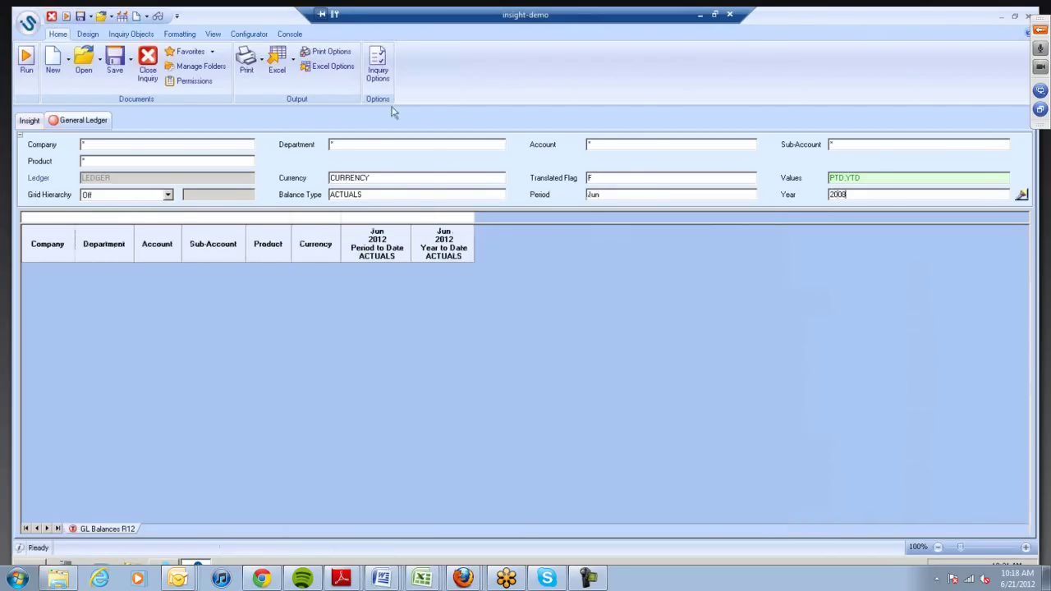
pyautogui.click(24, 57)
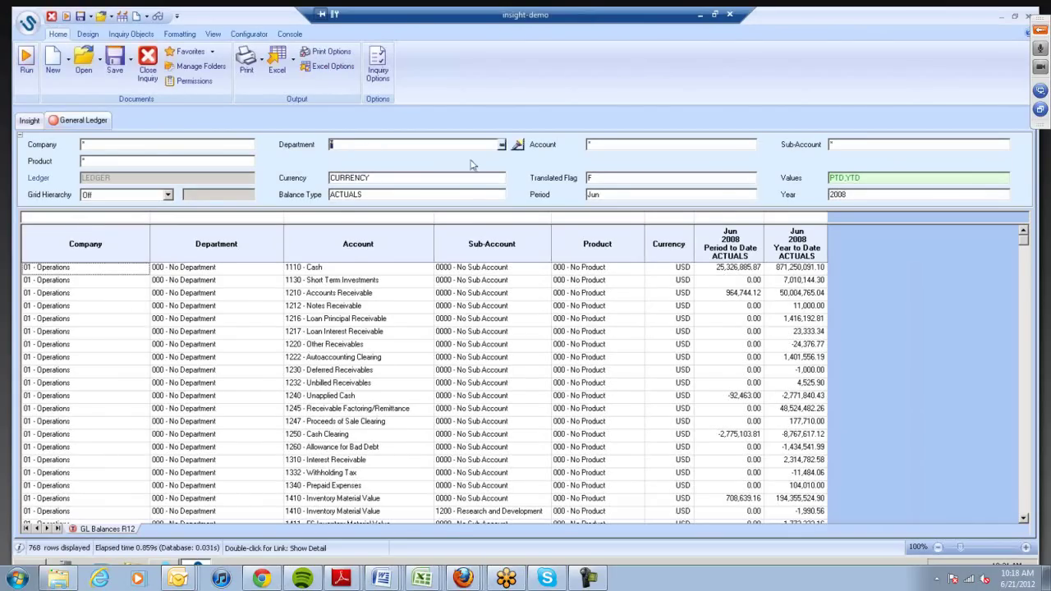
# Step: Limit the department filter to 110 Facilities Resources, 111 West Region Resources, 210, 220 and 230, using the department assist list
pyautogui.click(517, 145)
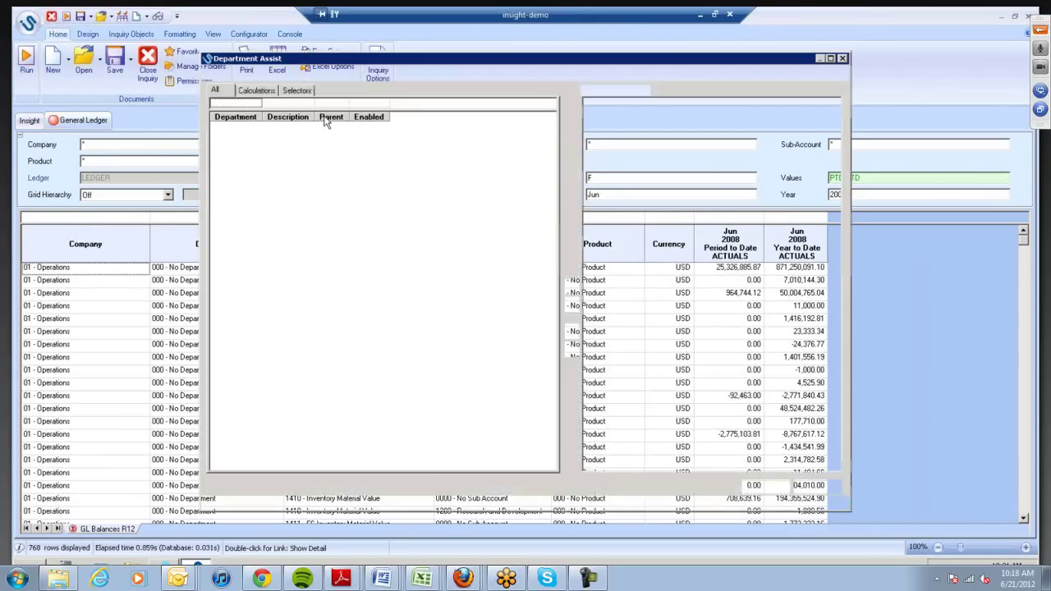
pyautogui.click(256, 156)
pyautogui.doubleClick(255, 156)
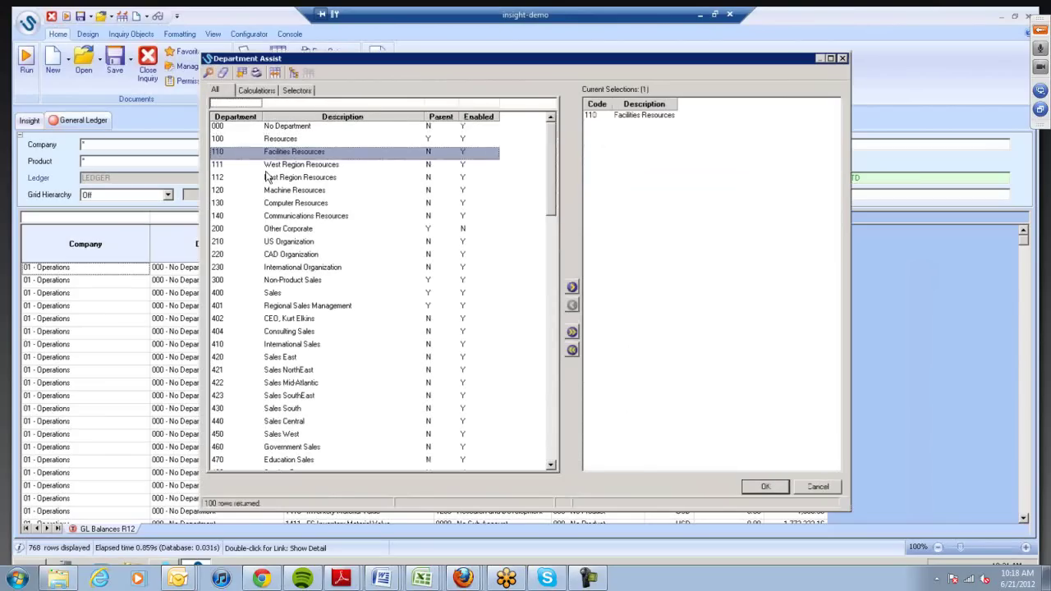
pyautogui.doubleClick(271, 164)
pyautogui.click(283, 242)
pyautogui.keyDown('shift'); pyautogui.click(294, 270); pyautogui.keyUp('shift')
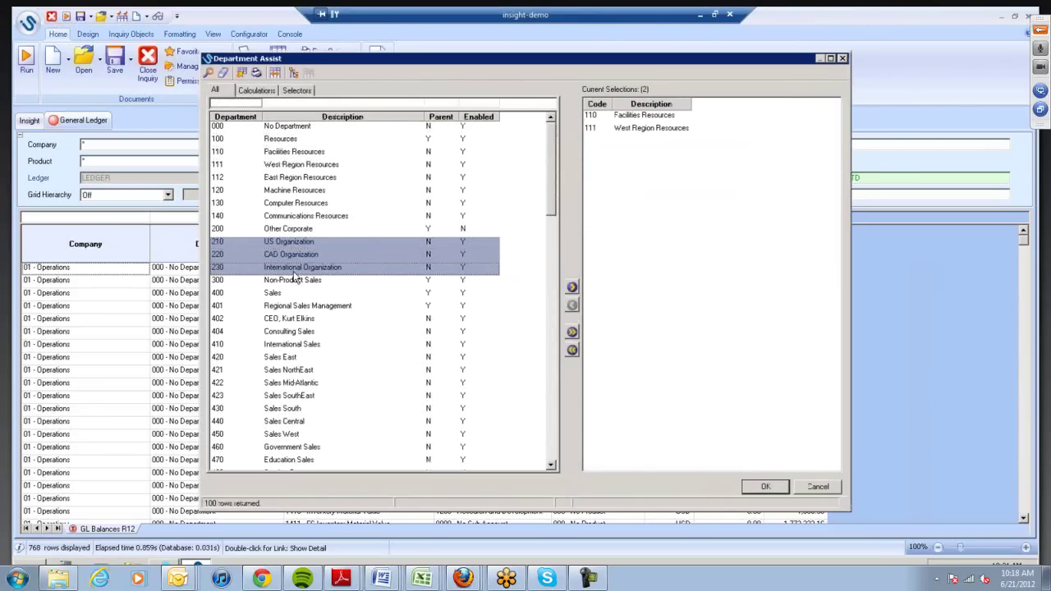
pyautogui.click(572, 287)
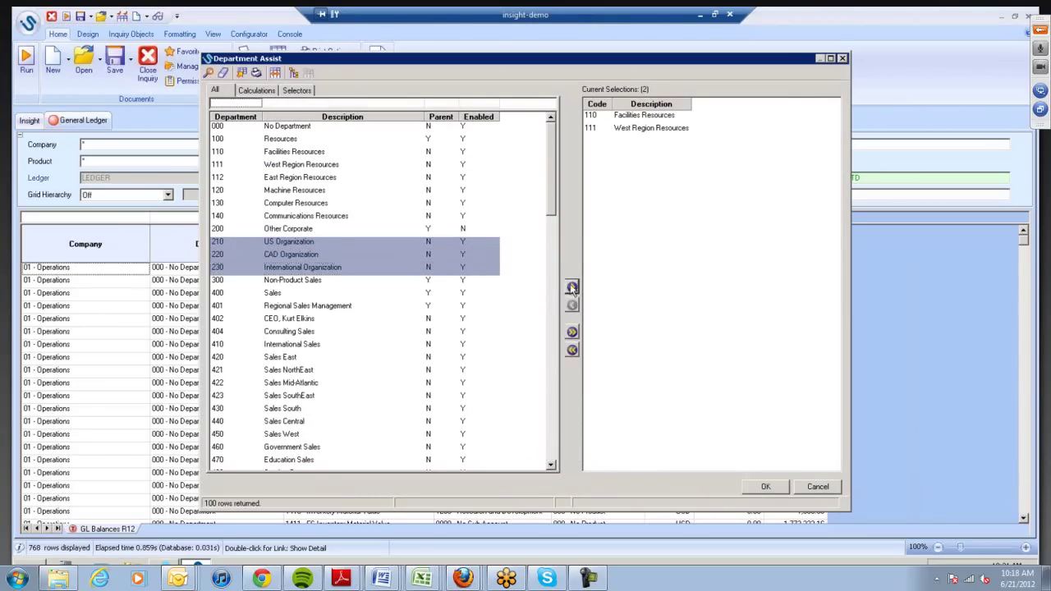
pyautogui.click(766, 487)
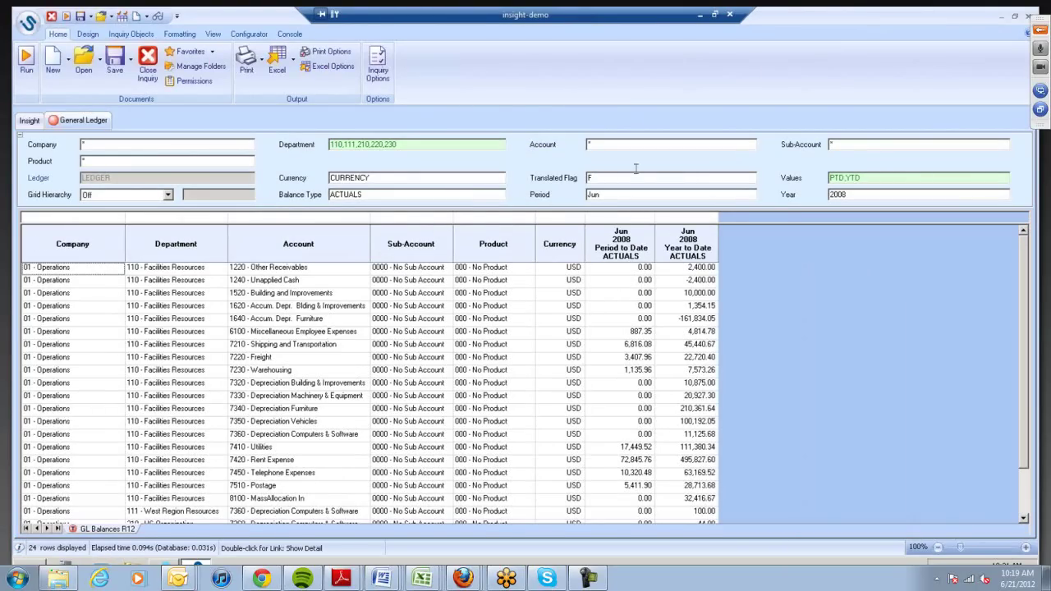
# Step: Filter the balances to accounts 4000:4999,>7000 and reset the department filter to * for all departments
pyautogui.click(613, 144)
pyautogui.write('4000:4999,>7000')
pyautogui.press('Return')
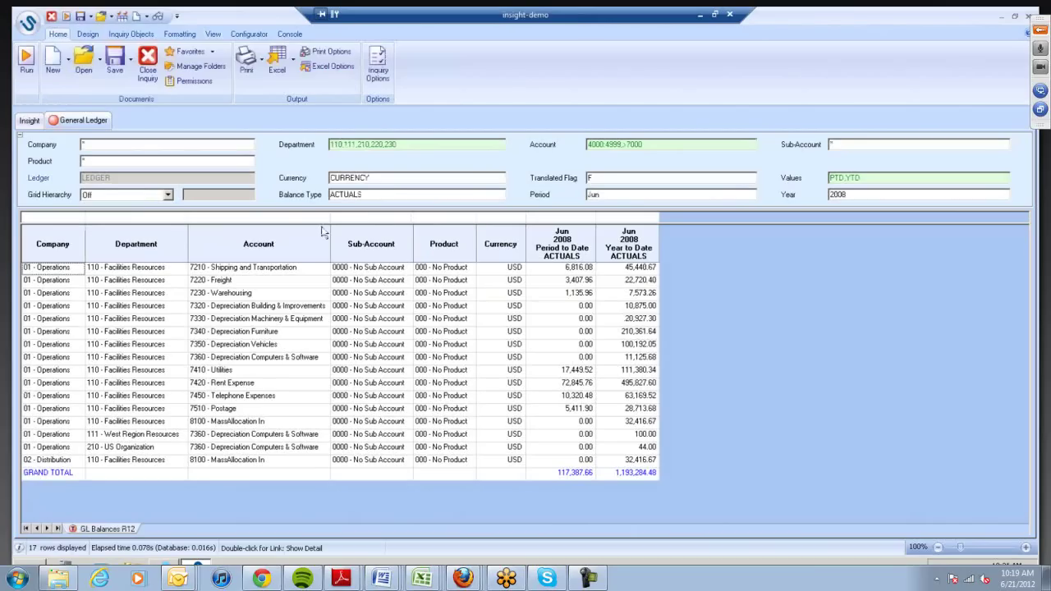
pyautogui.click(409, 145)
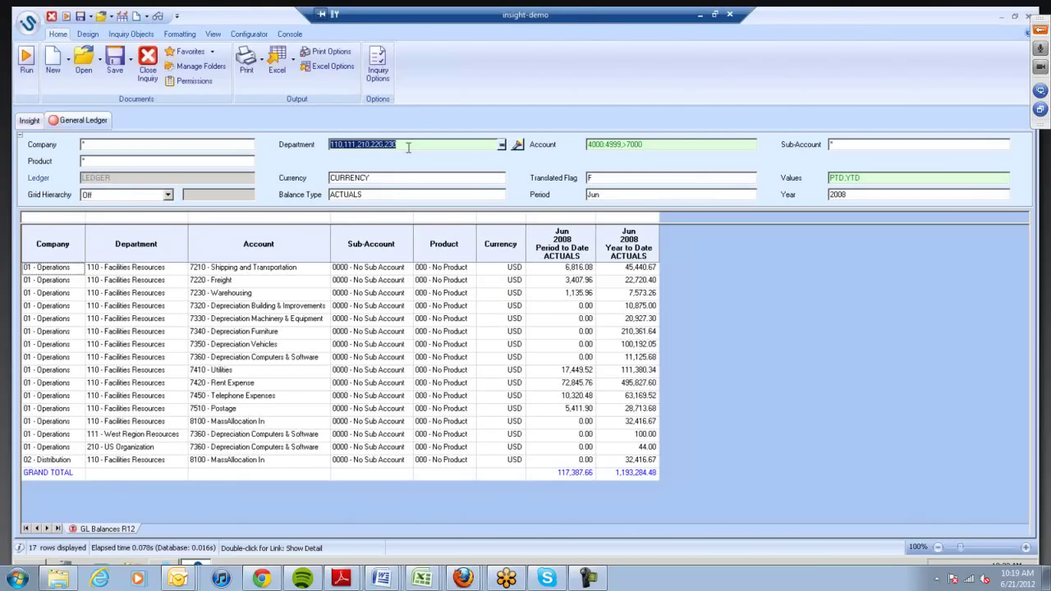
pyautogui.write('*')
pyautogui.press('Tab')
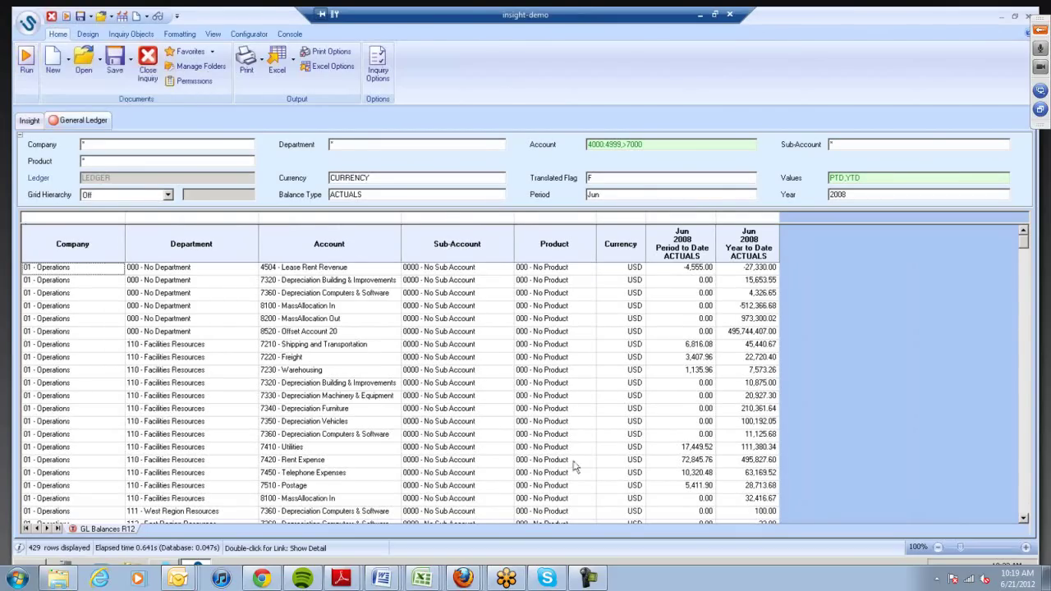
# Step: Drill from department 110's Rent Expense period-to-date balance to its Transaction Summary and on to Transaction AP
pyautogui.rightClick(697, 466)
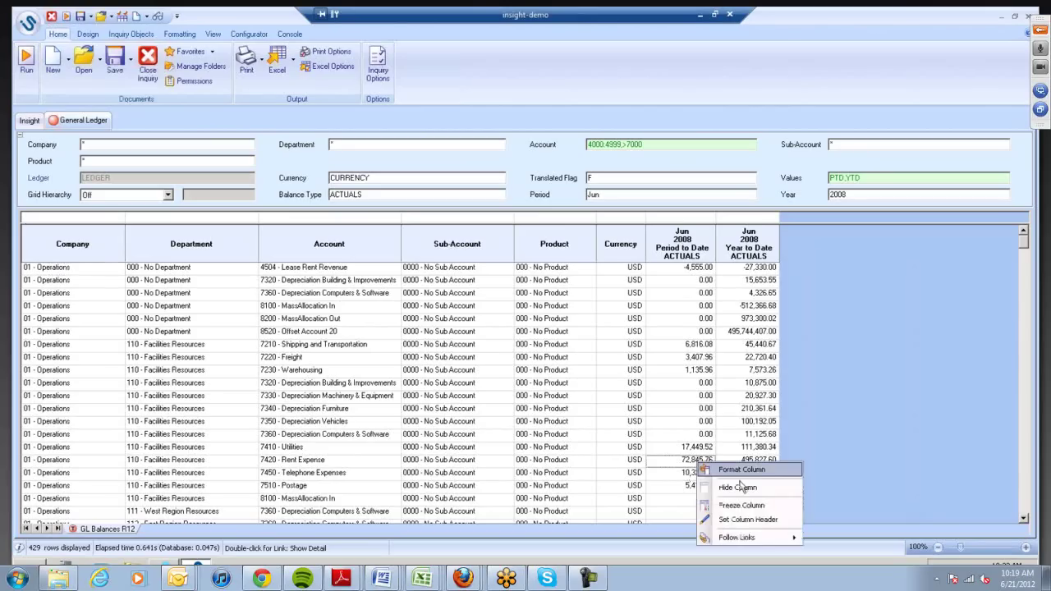
pyautogui.moveTo(788, 538)
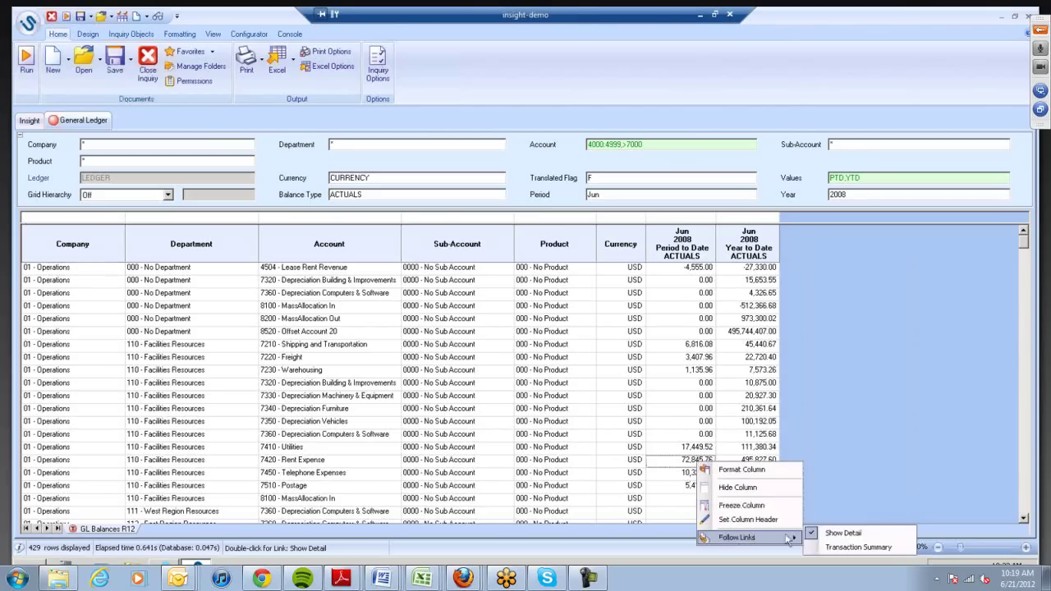
pyautogui.click(831, 546)
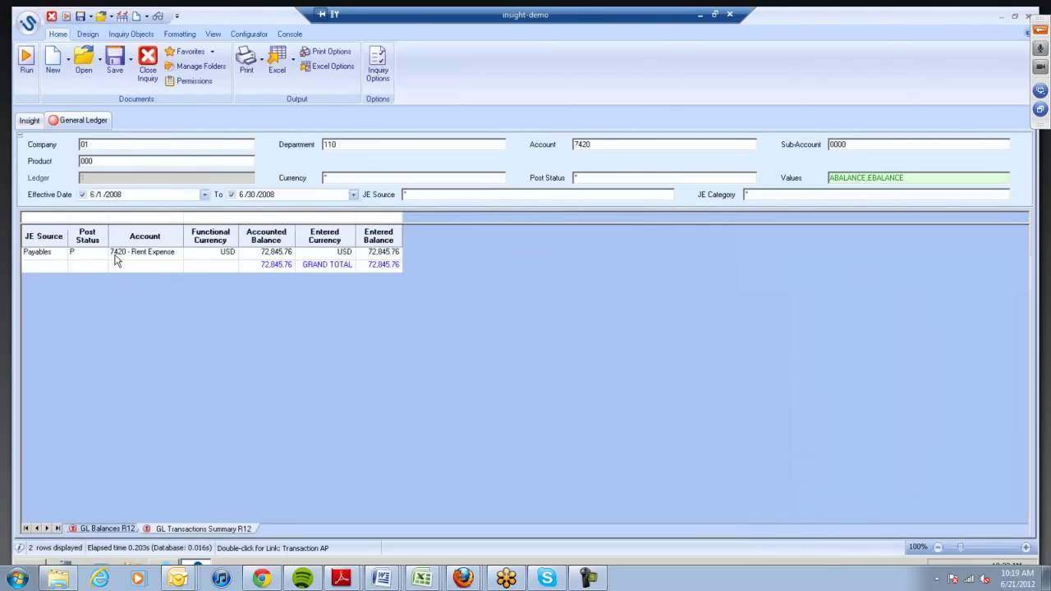
pyautogui.rightClick(286, 253)
pyautogui.moveTo(336, 327)
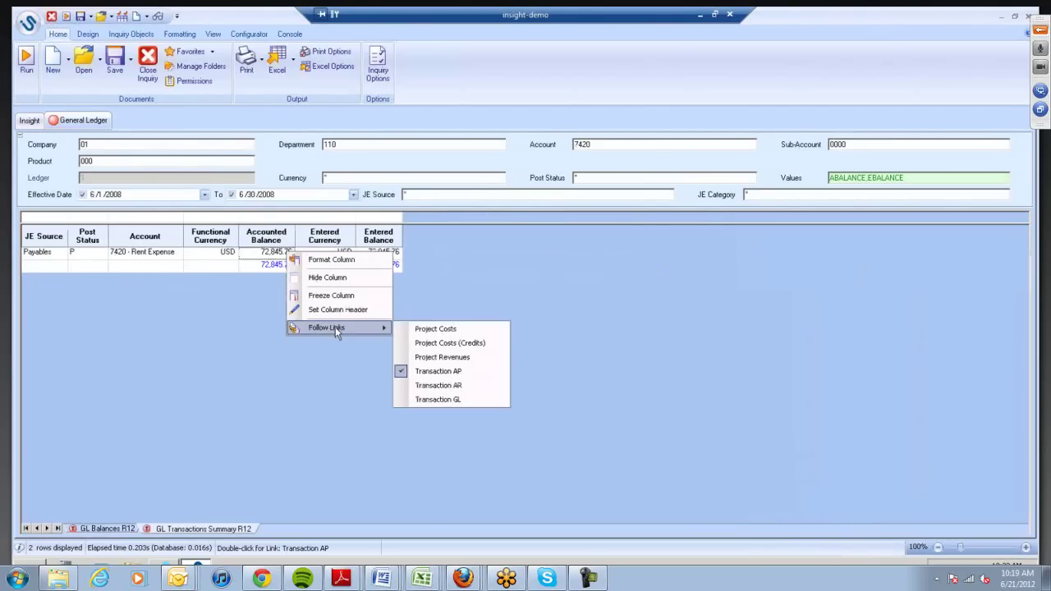
pyautogui.click(438, 371)
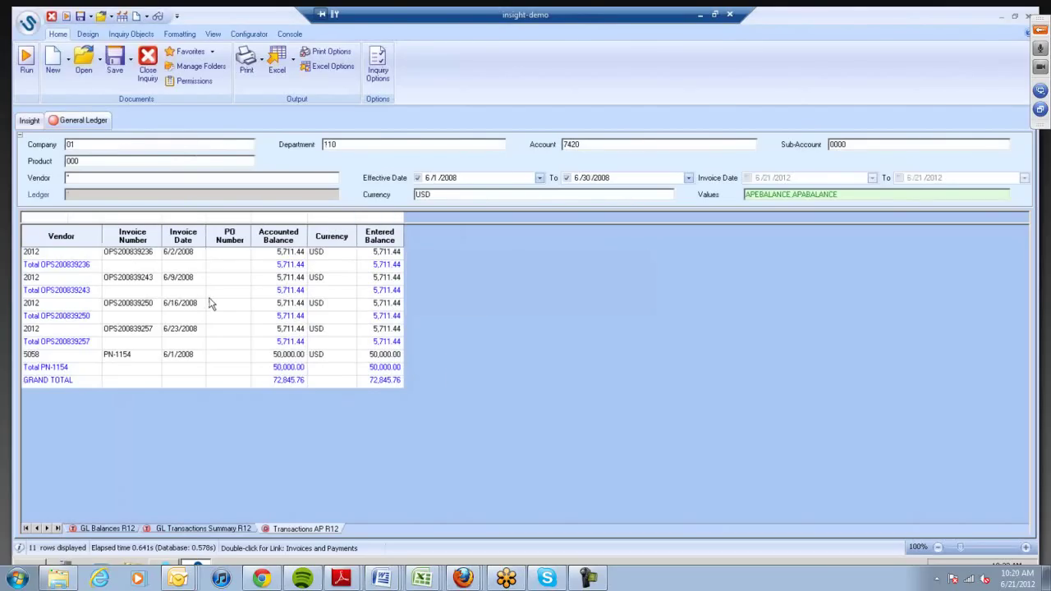
# Step: Add the Vendor Name column to the AP transactions inquiry's displayed columns, directly after Vendor
pyautogui.click(89, 34)
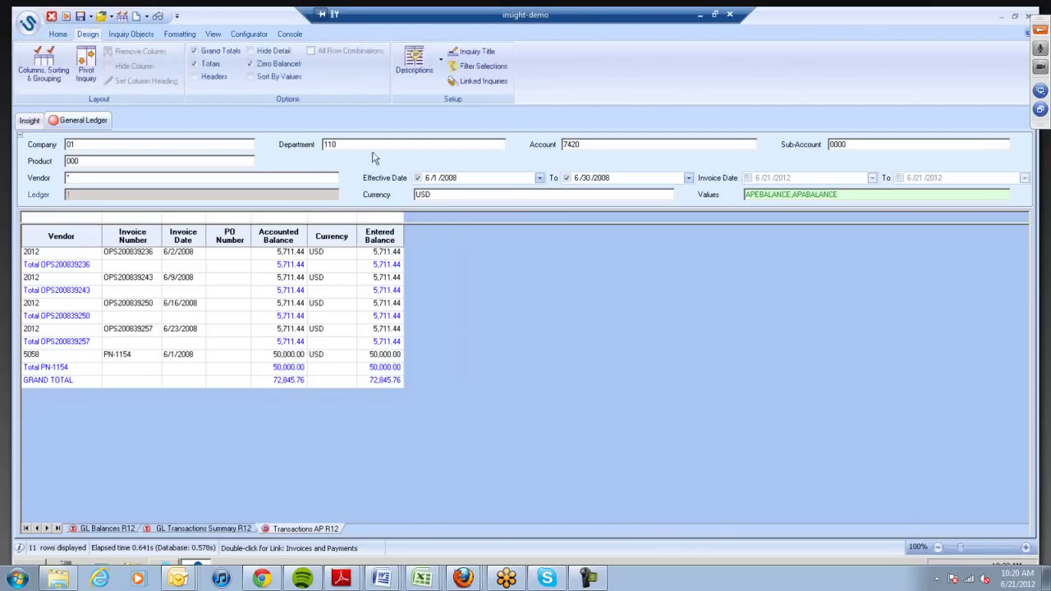
pyautogui.click(338, 143)
pyautogui.click(37, 72)
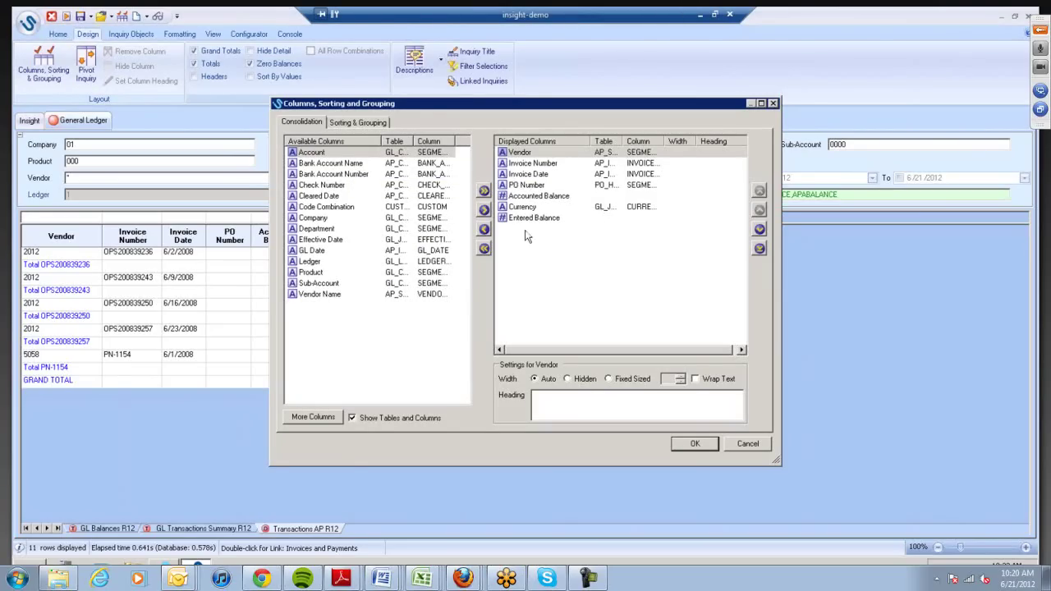
pyautogui.doubleClick(323, 295)
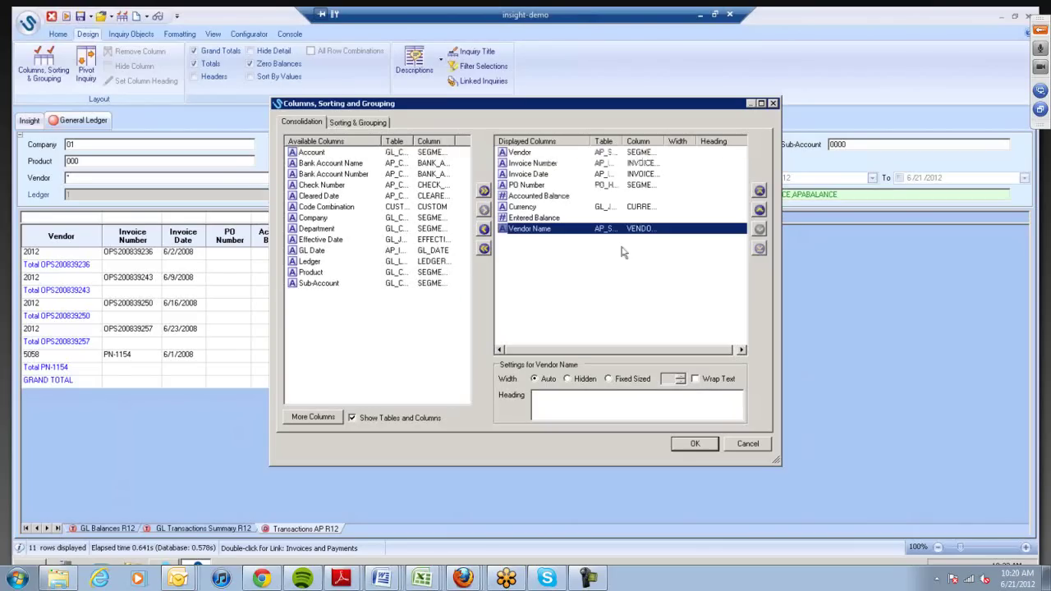
pyautogui.moveTo(547, 169); pyautogui.dragTo(545, 164)
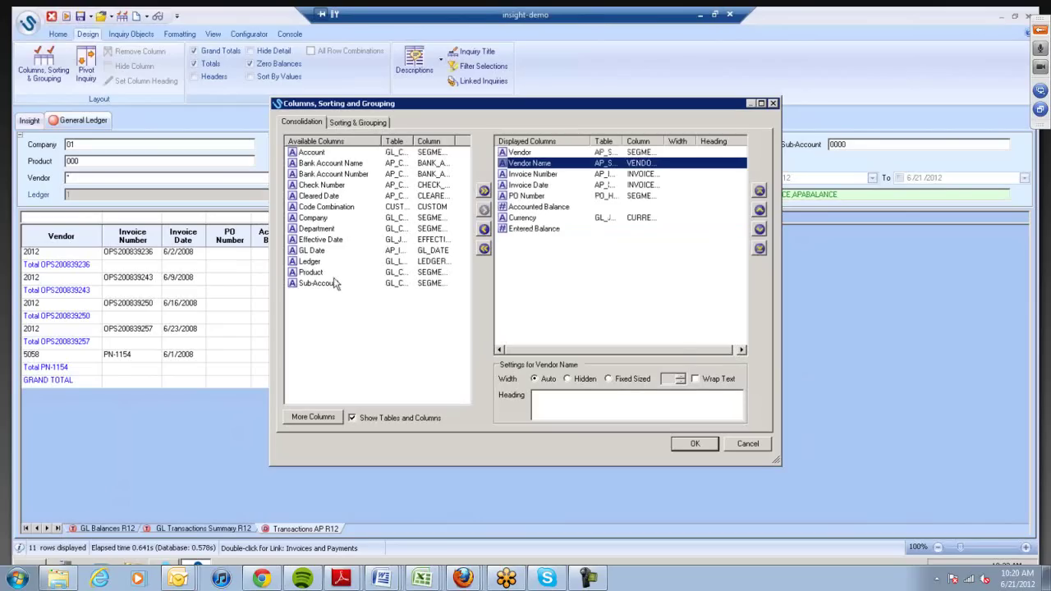
# Step: Find the Created By (USER_NAME) field among the additional columns by filtering on "created" and add it to the available columns
pyautogui.click(313, 417)
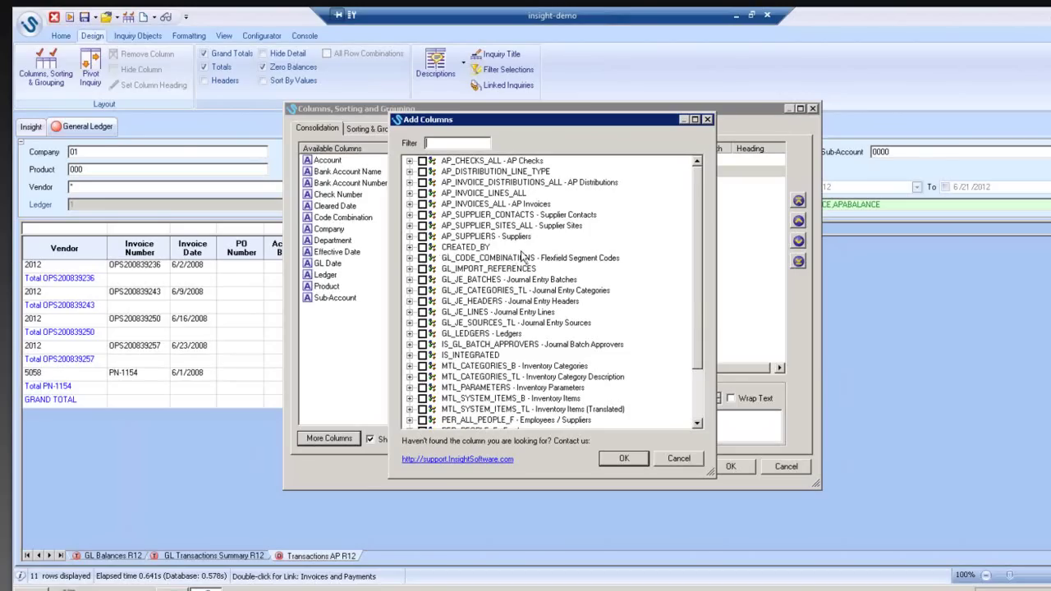
pyautogui.moveTo(698, 294); pyautogui.dragTo(697, 376)
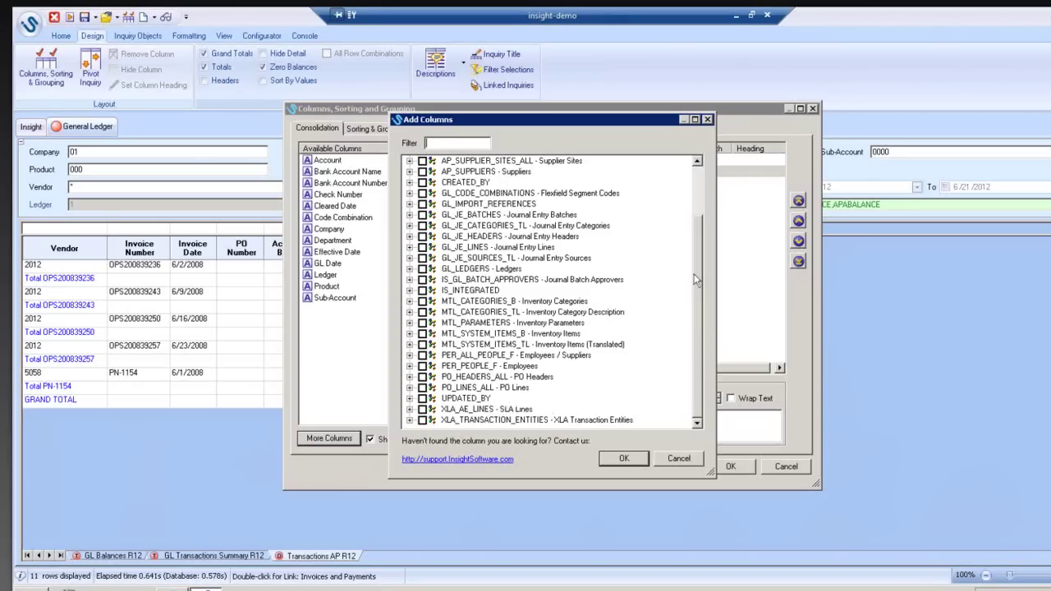
pyautogui.scroll(2, 700, 254)
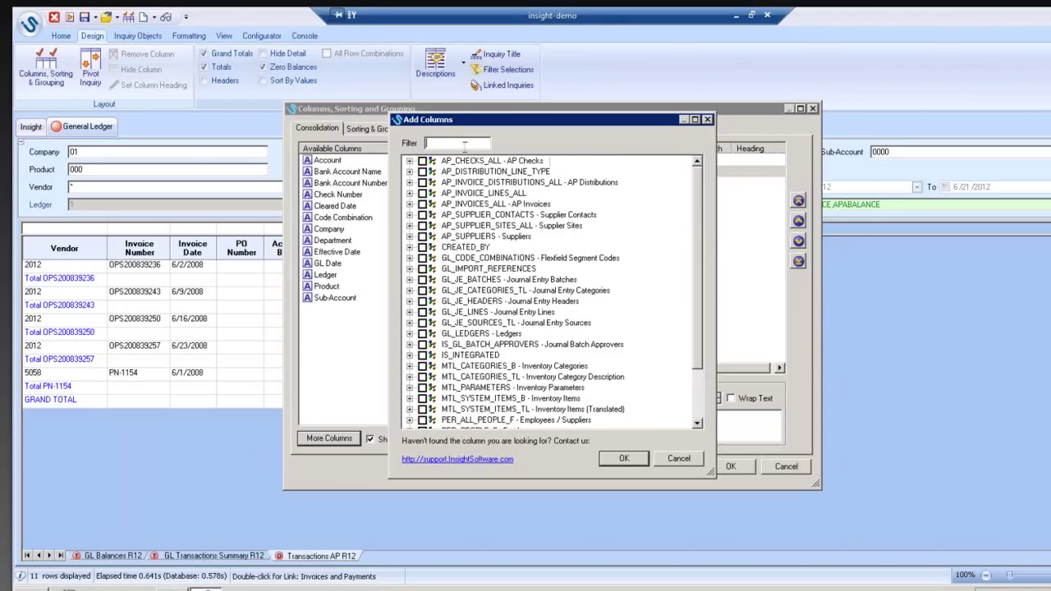
pyautogui.write('created')
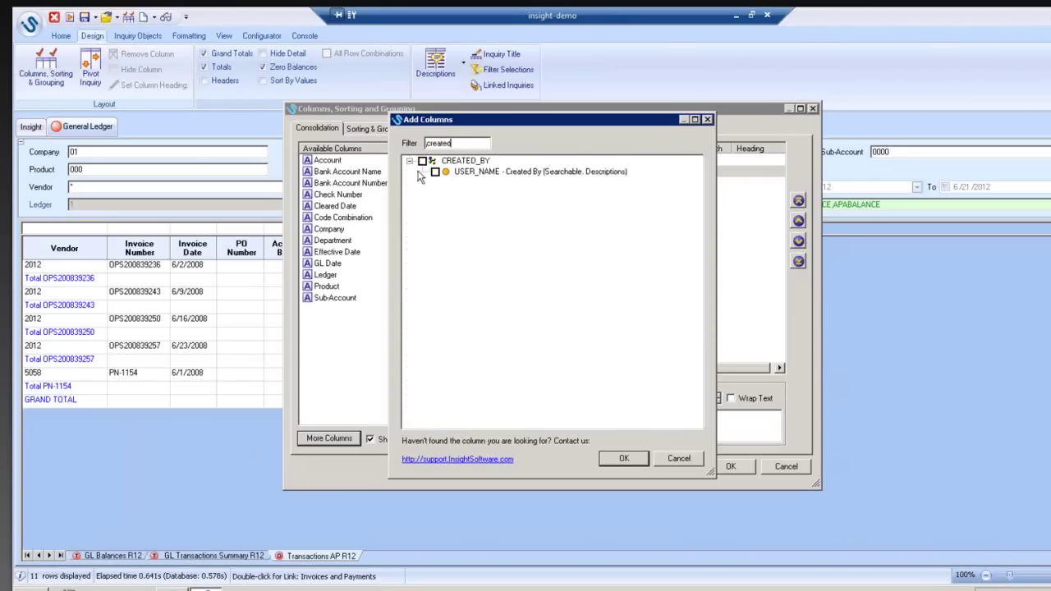
pyautogui.click(436, 171)
pyautogui.click(634, 460)
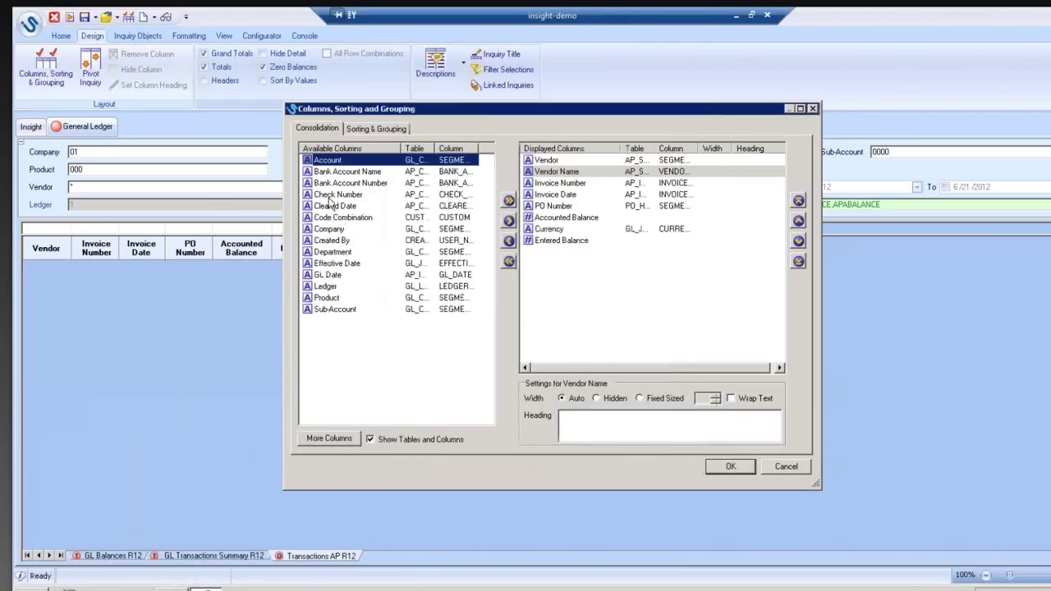
# Step: Display the Created By column directly after Vendor Name and rerun the AP transactions inquiry
pyautogui.doubleClick(345, 242)
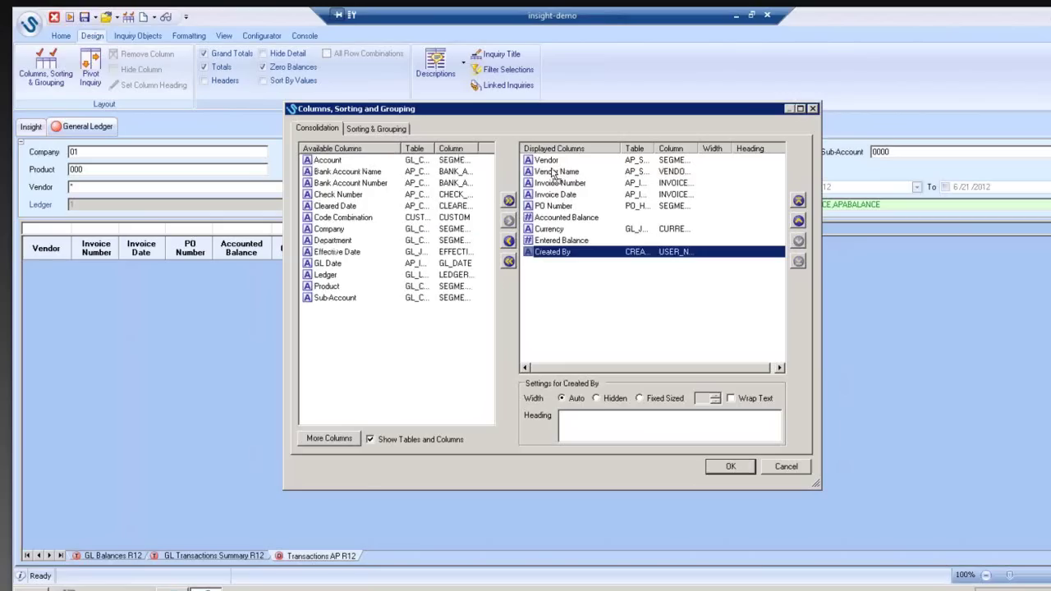
pyautogui.moveTo(559, 204); pyautogui.dragTo(560, 204)
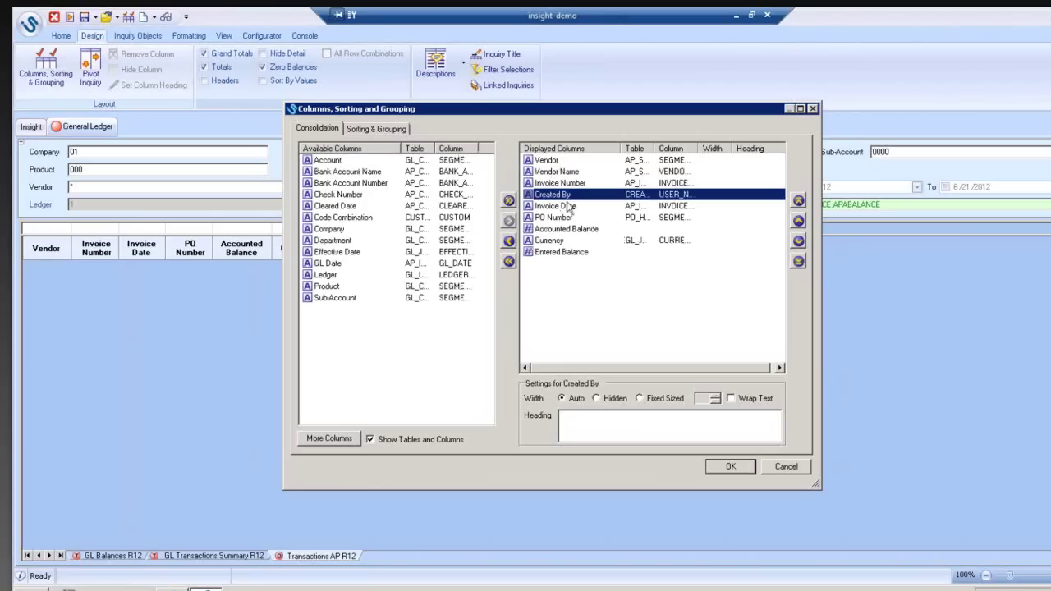
pyautogui.click(798, 219)
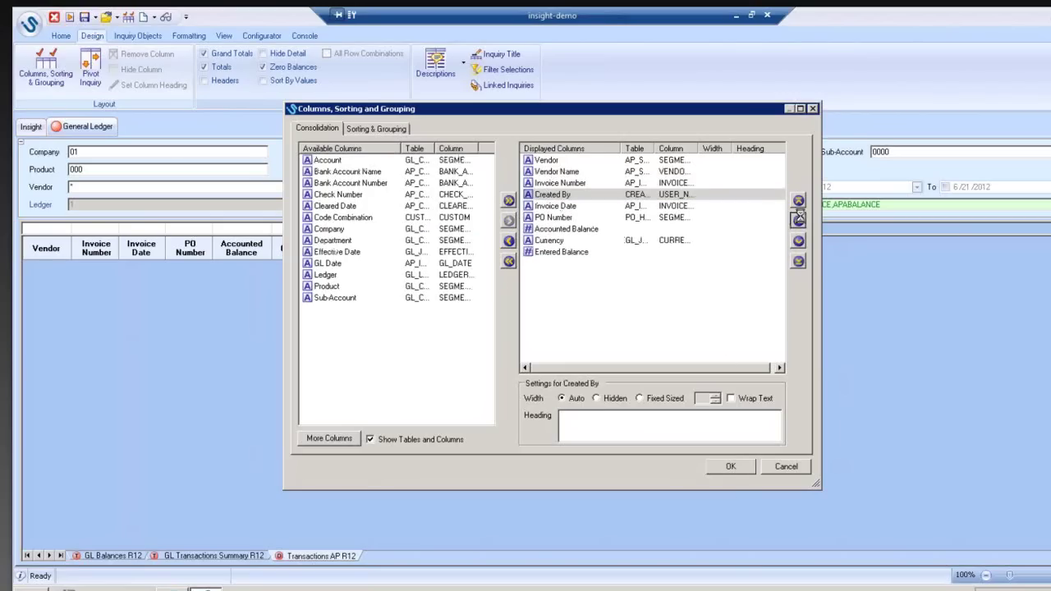
pyautogui.click(731, 467)
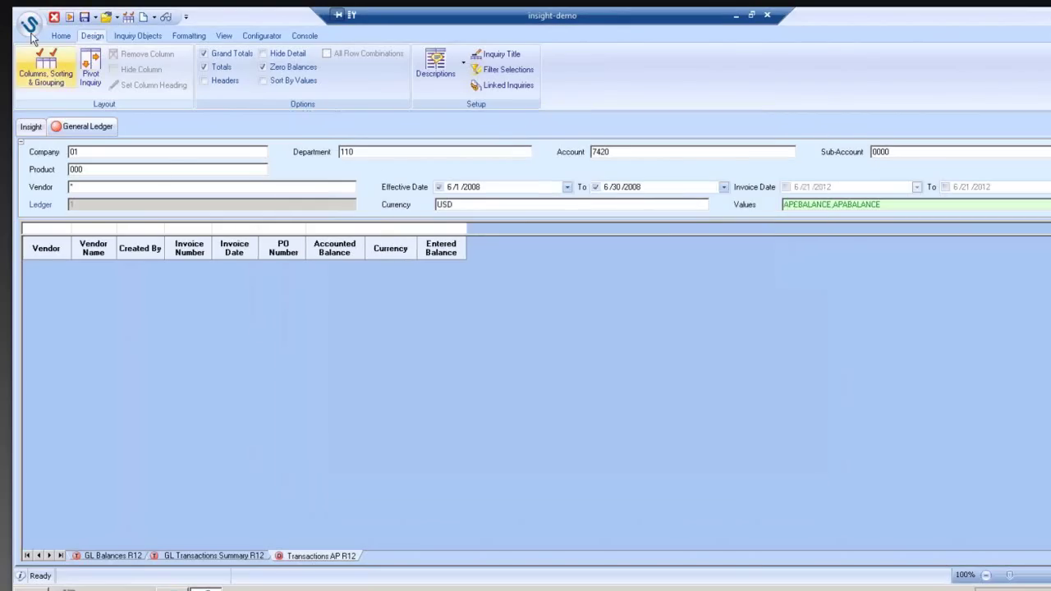
pyautogui.click(69, 17)
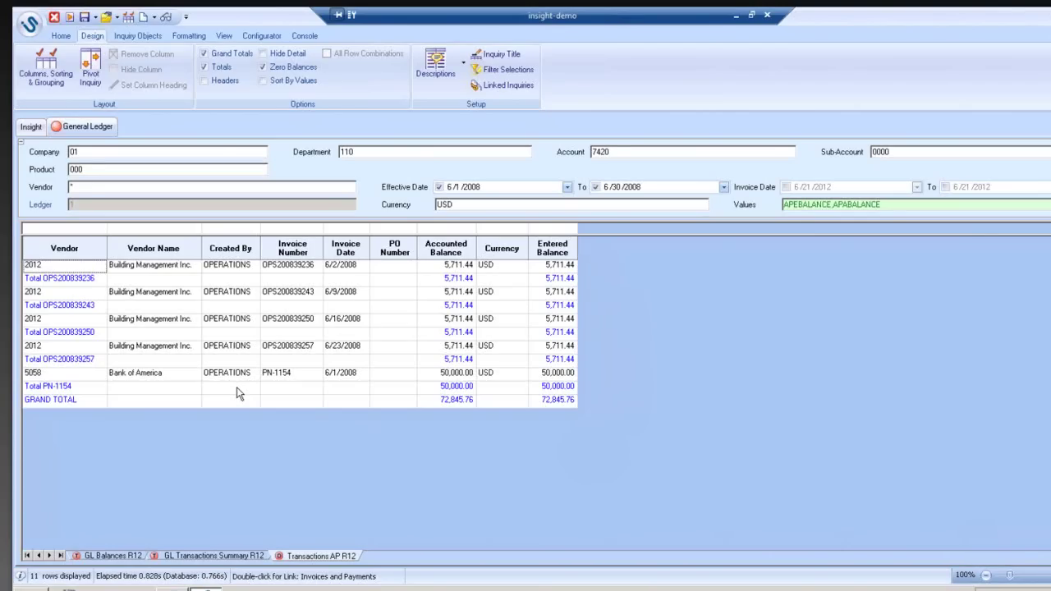
# Step: Open the Procurement Report Pack from the user's Supply Chain Reports folder on the Welcome screen
pyautogui.click(30, 26)
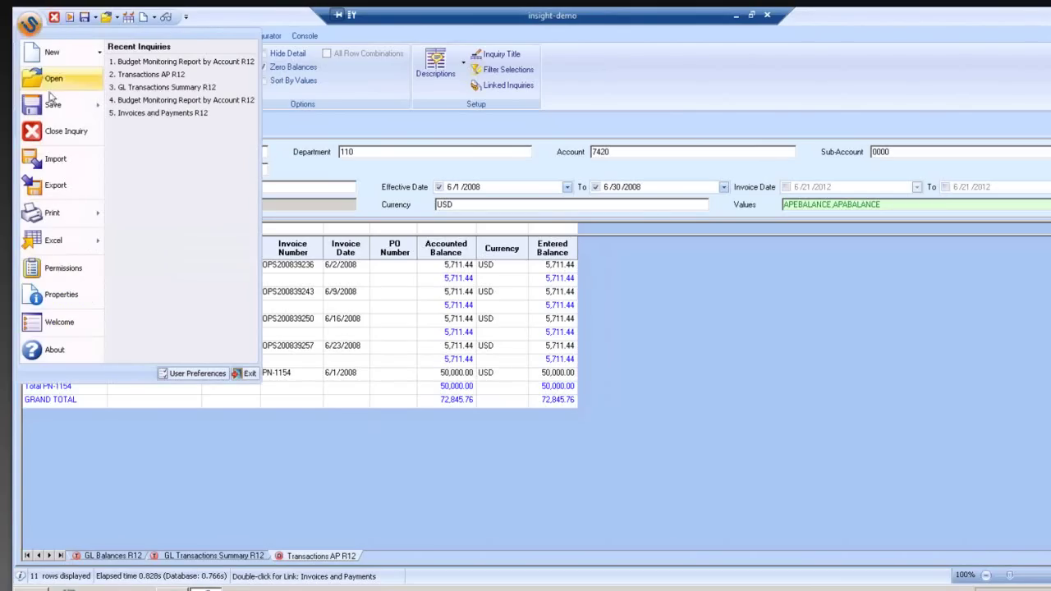
pyautogui.click(70, 324)
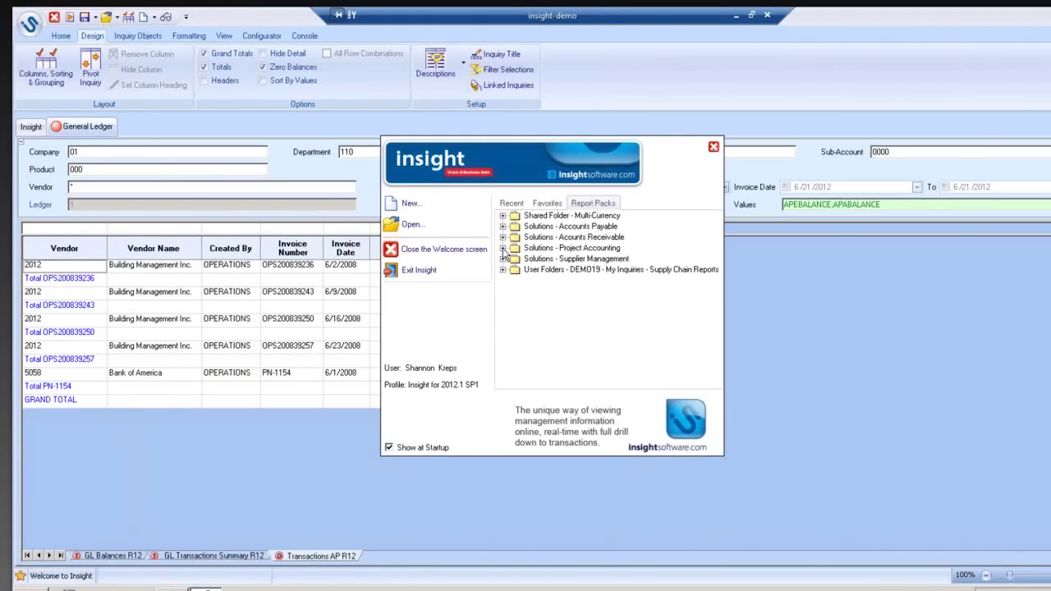
pyautogui.click(503, 269)
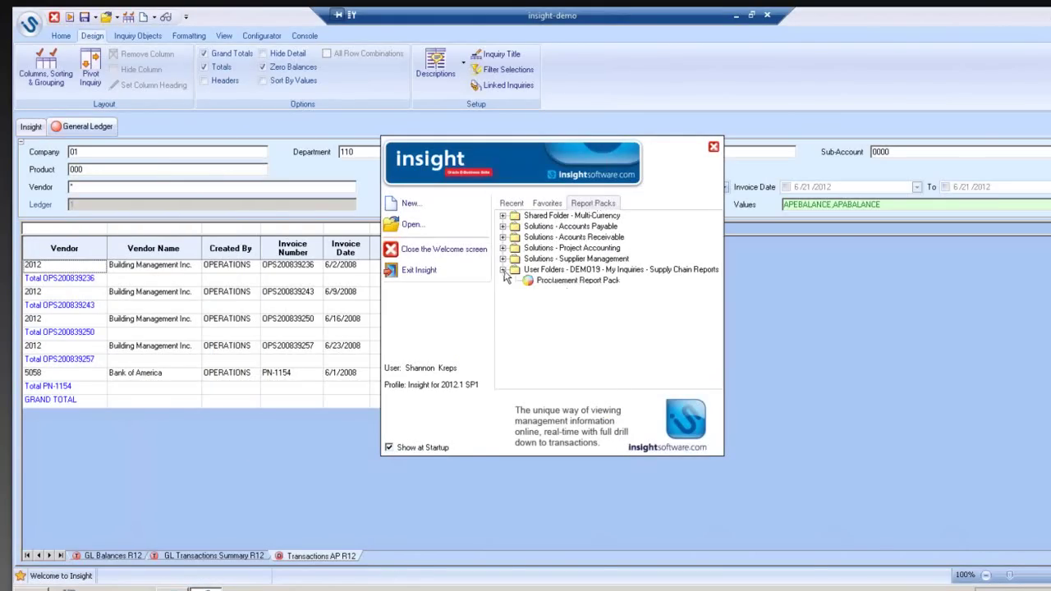
pyautogui.click(561, 284)
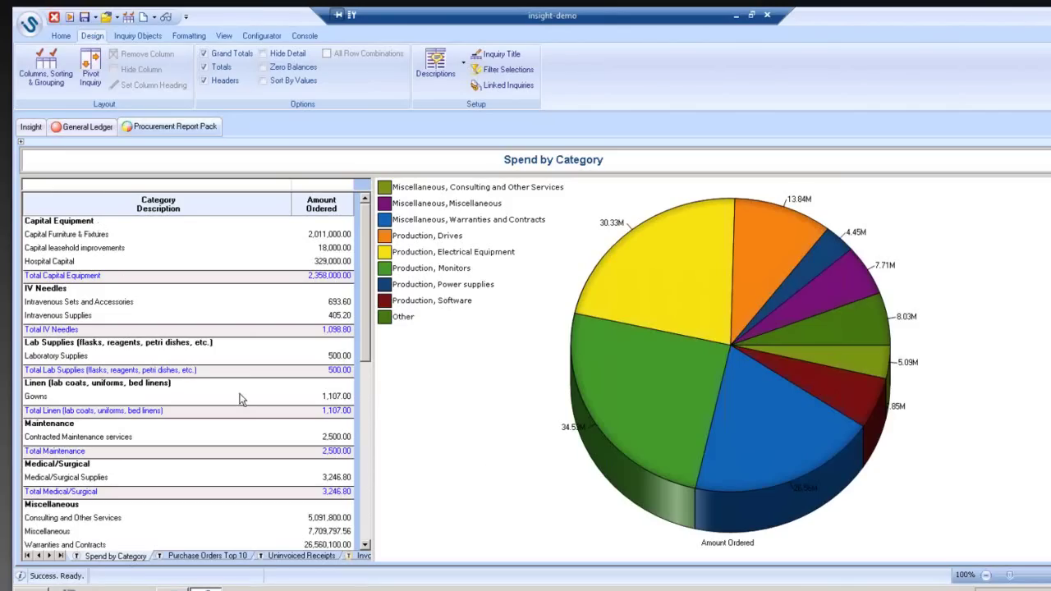
# Step: Show the Purchase Orders Top 10 report, and run the Uninvoiced Receipts inquiry in the Procurement Report Pack
pyautogui.click(320, 261)
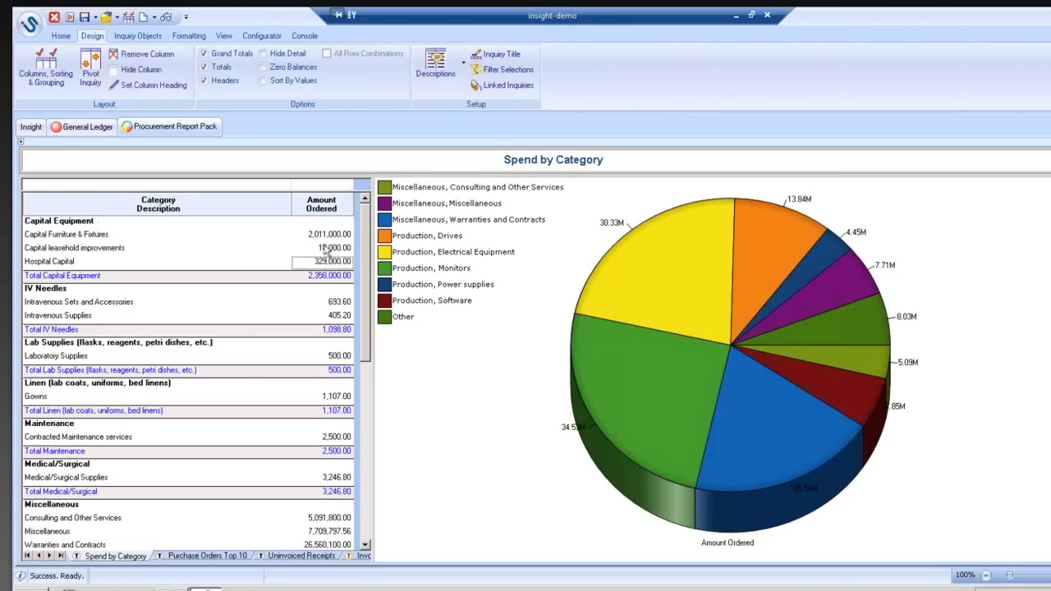
pyautogui.click(207, 556)
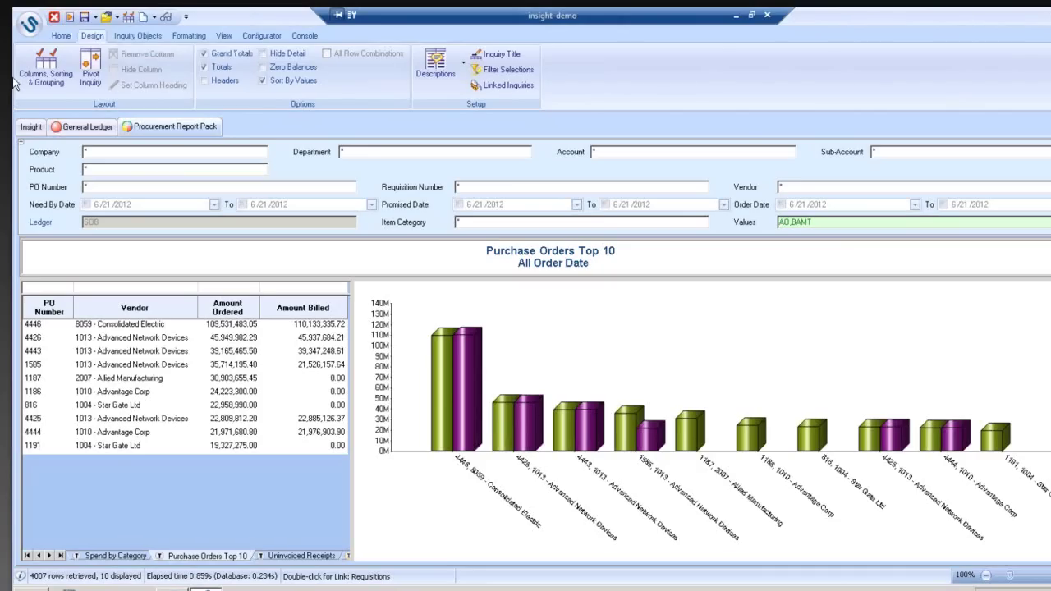
pyautogui.click(303, 556)
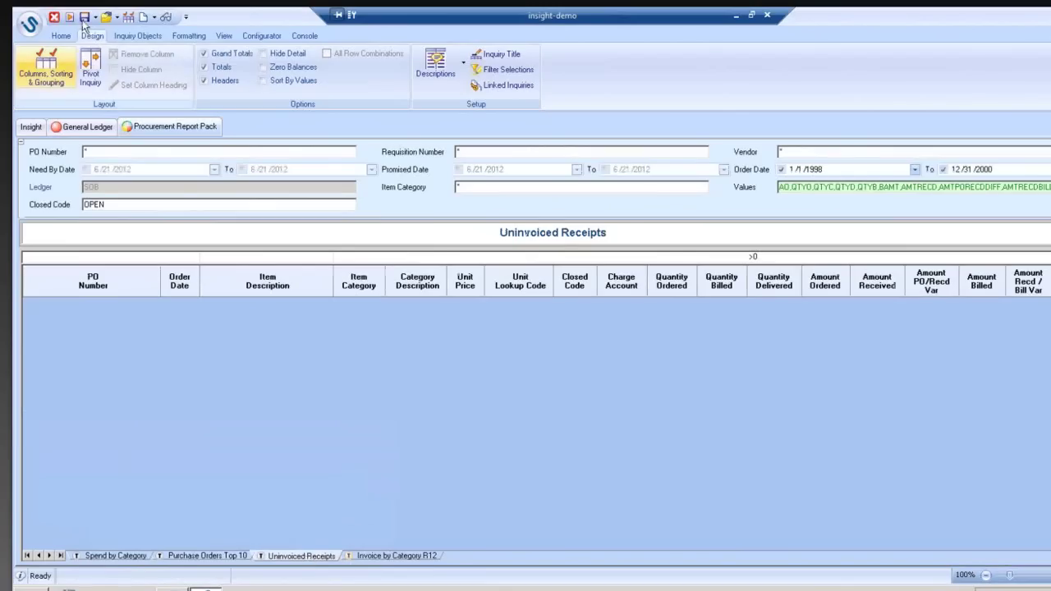
pyautogui.click(70, 17)
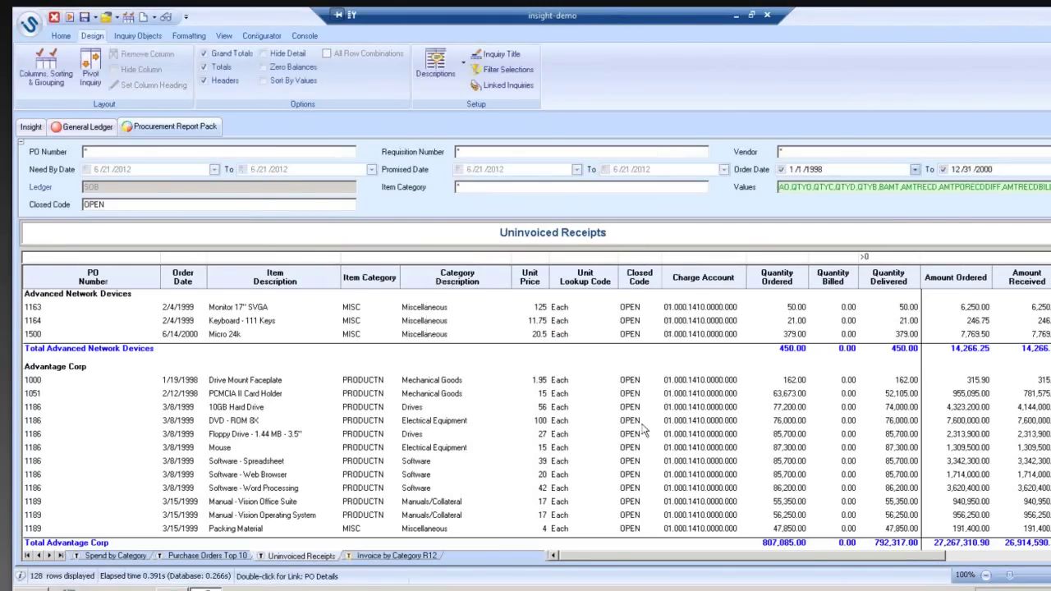
pyautogui.moveTo(635, 557); pyautogui.dragTo(605, 564)
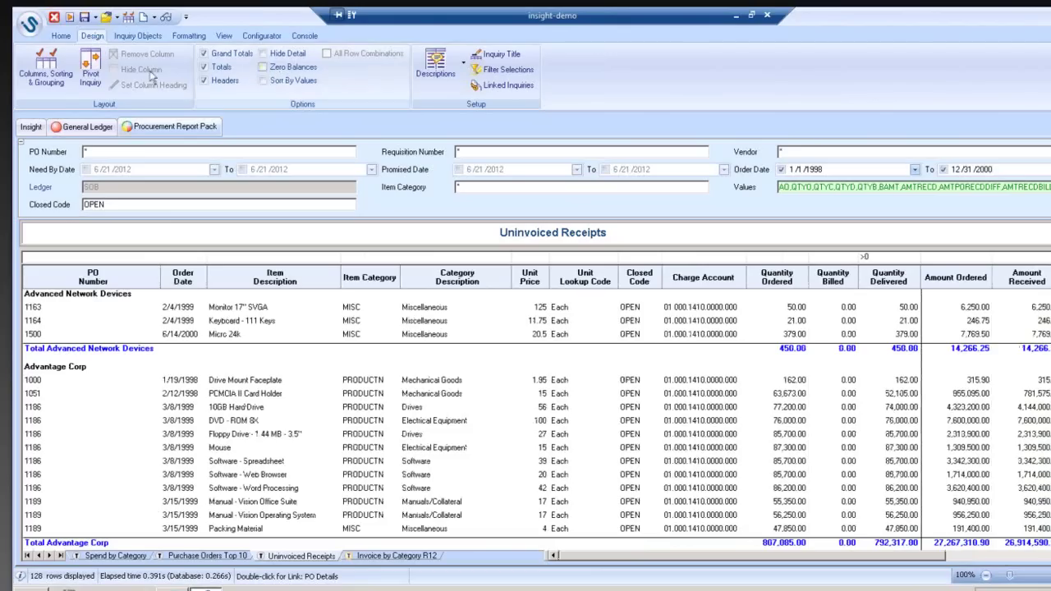
# Step: Export the Uninvoiced Receipts results to Excel, look over the exported worksheet, and return to Insight
pyautogui.click(61, 37)
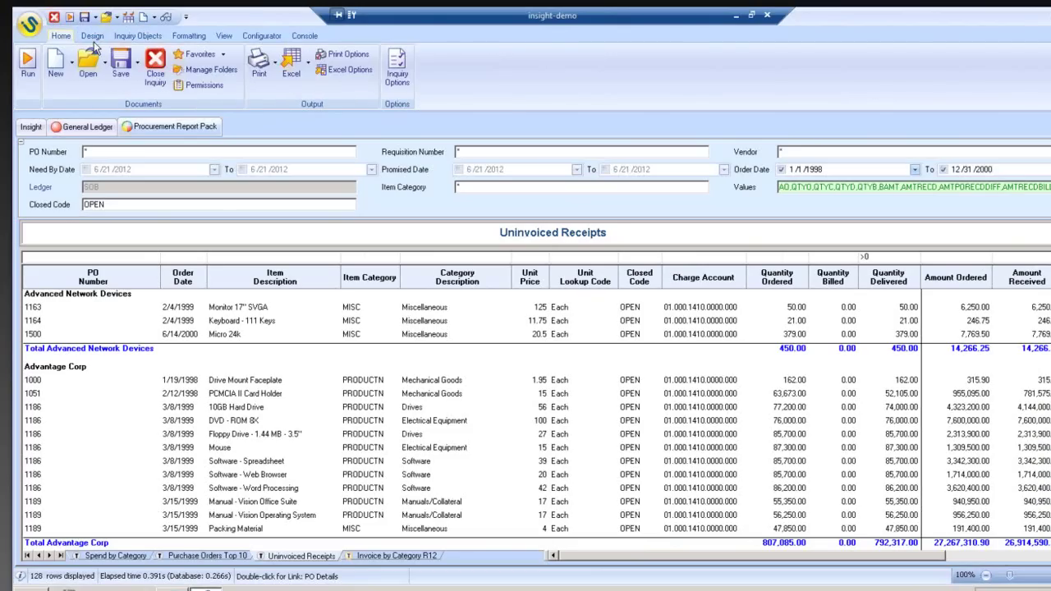
pyautogui.click(293, 66)
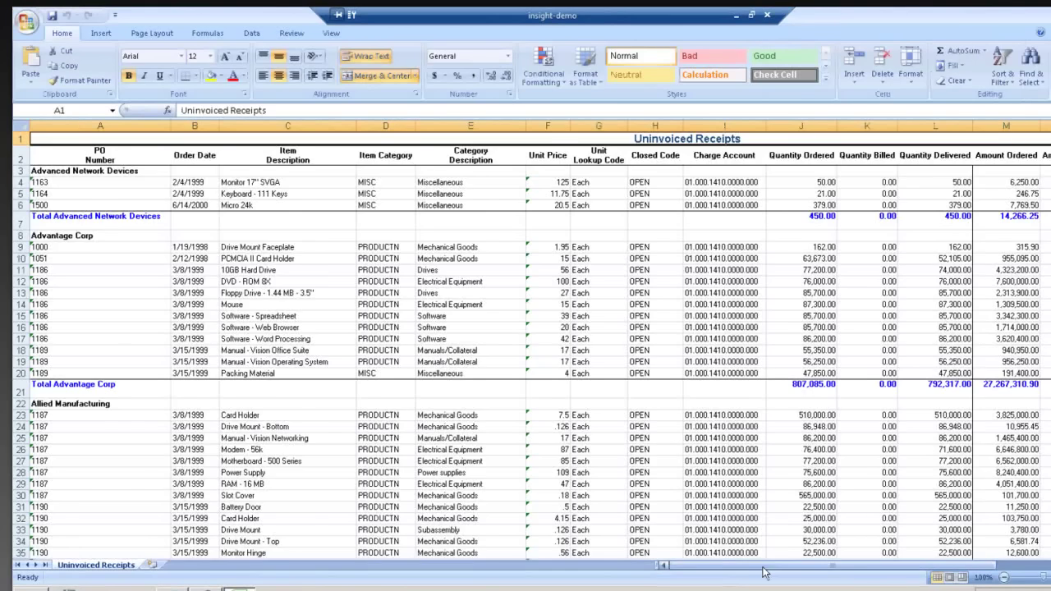
pyautogui.moveTo(759, 569)
pyautogui.mouseDown()
pyautogui.moveTo(821, 570)
pyautogui.moveTo(749, 572)
pyautogui.mouseUp()
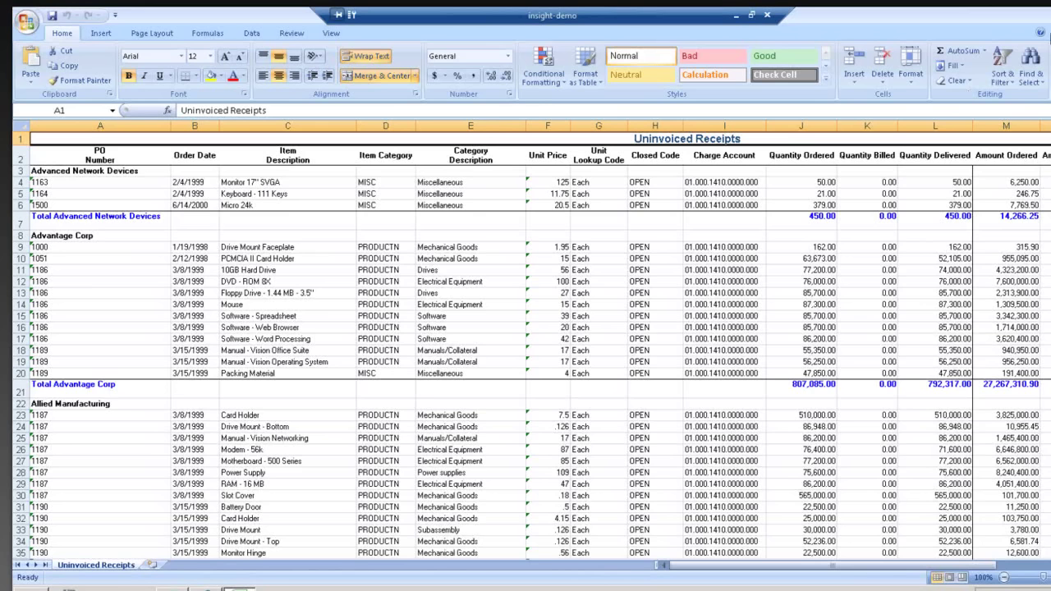
pyautogui.hotkey('ctrl', 'F9')
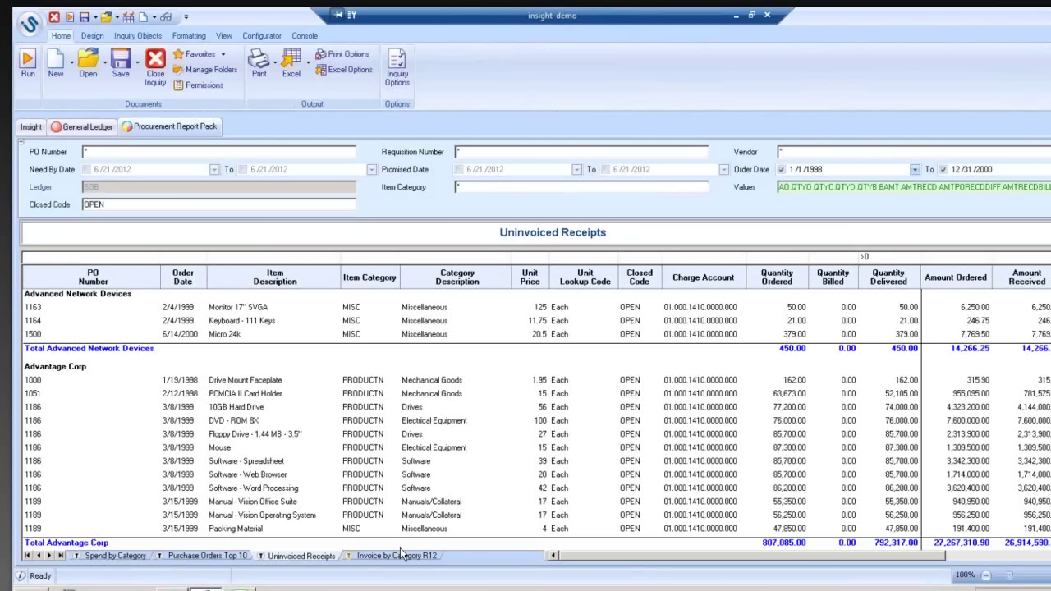
# Step: Run the Invoice by Category R12 inquiry and print it to a PDF, closing the PDF viewer after reviewing it
pyautogui.click(401, 559)
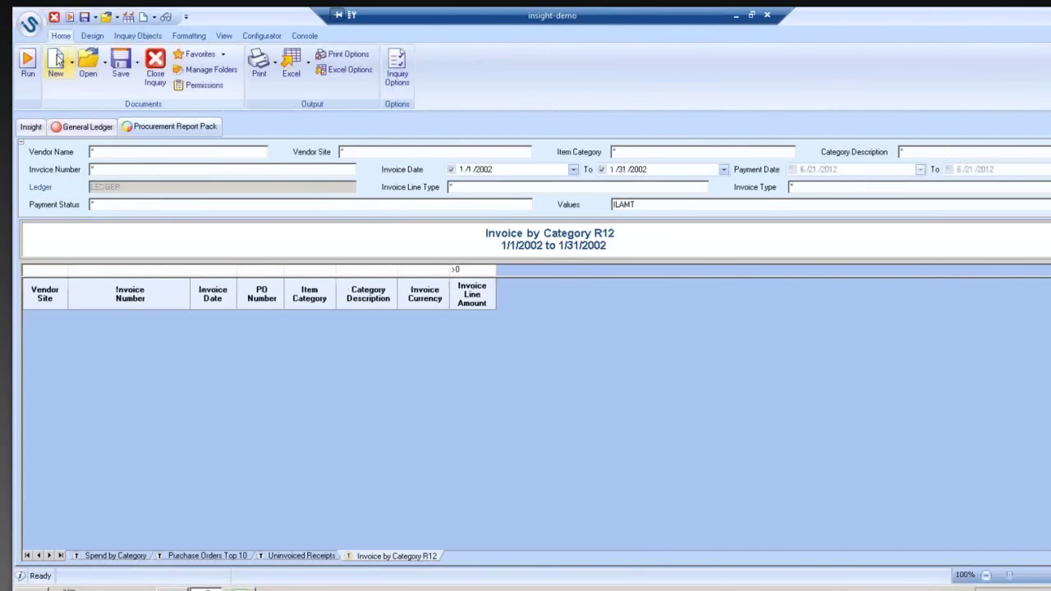
pyautogui.click(71, 19)
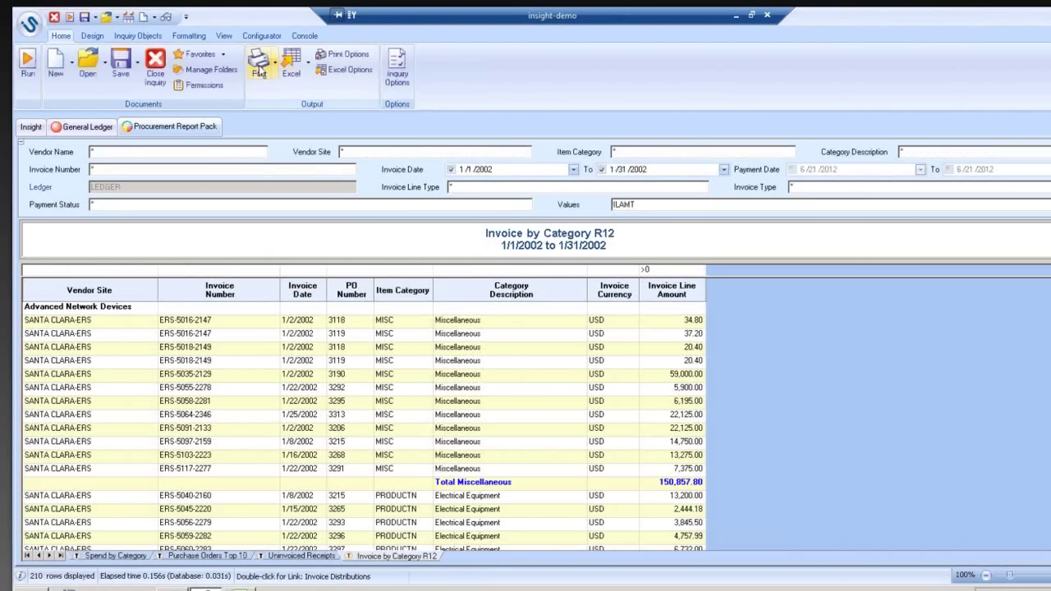
pyautogui.click(275, 76)
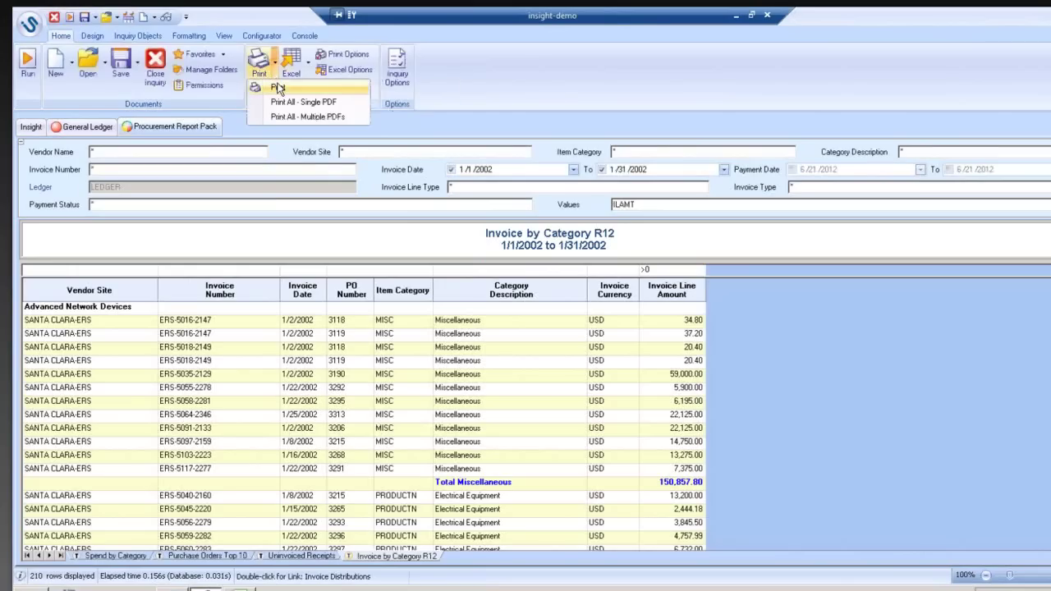
pyautogui.click(308, 116)
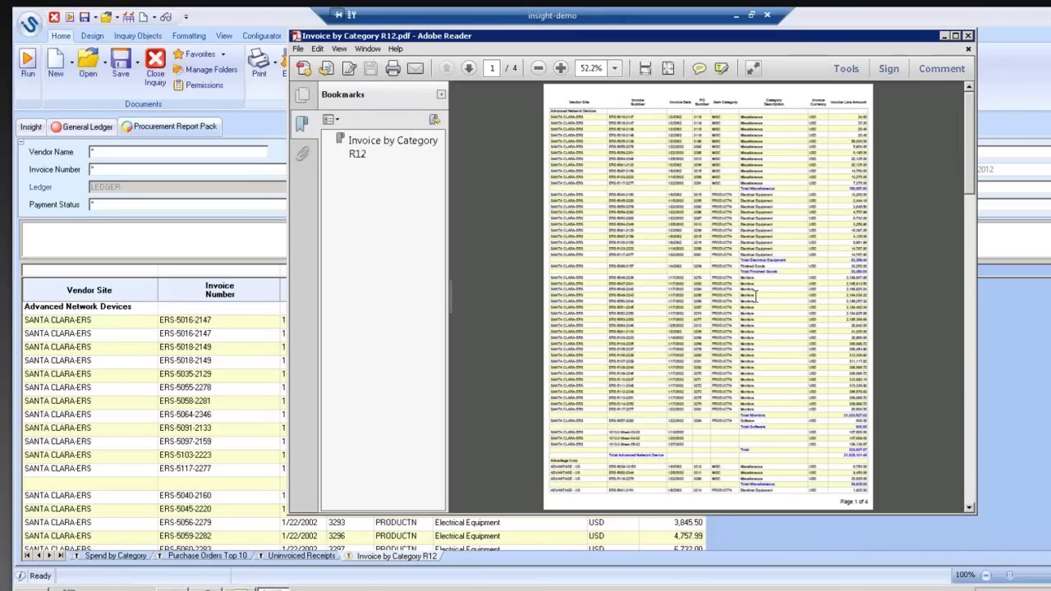
pyautogui.click(968, 36)
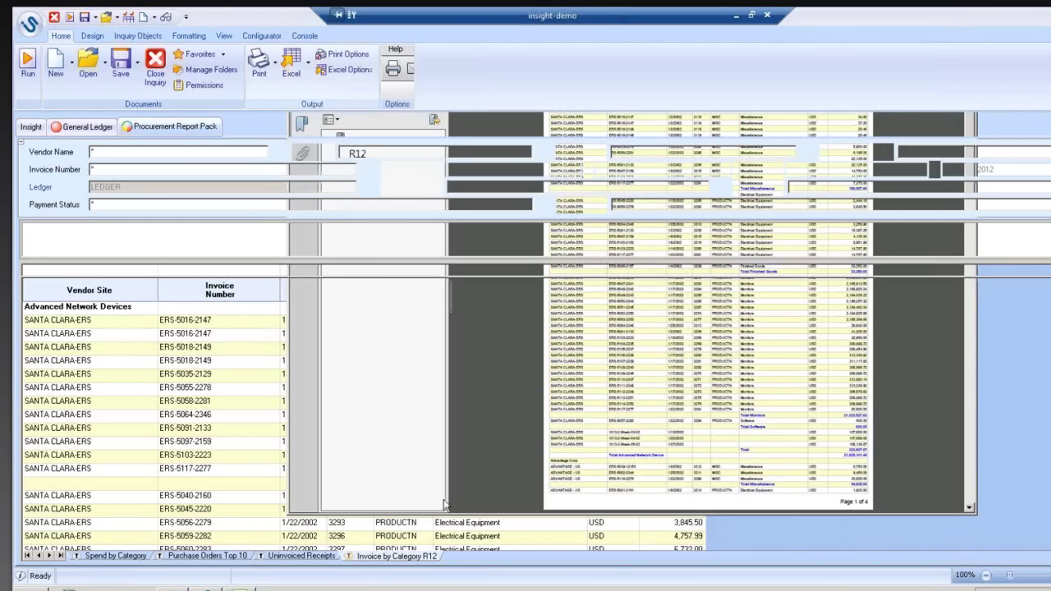